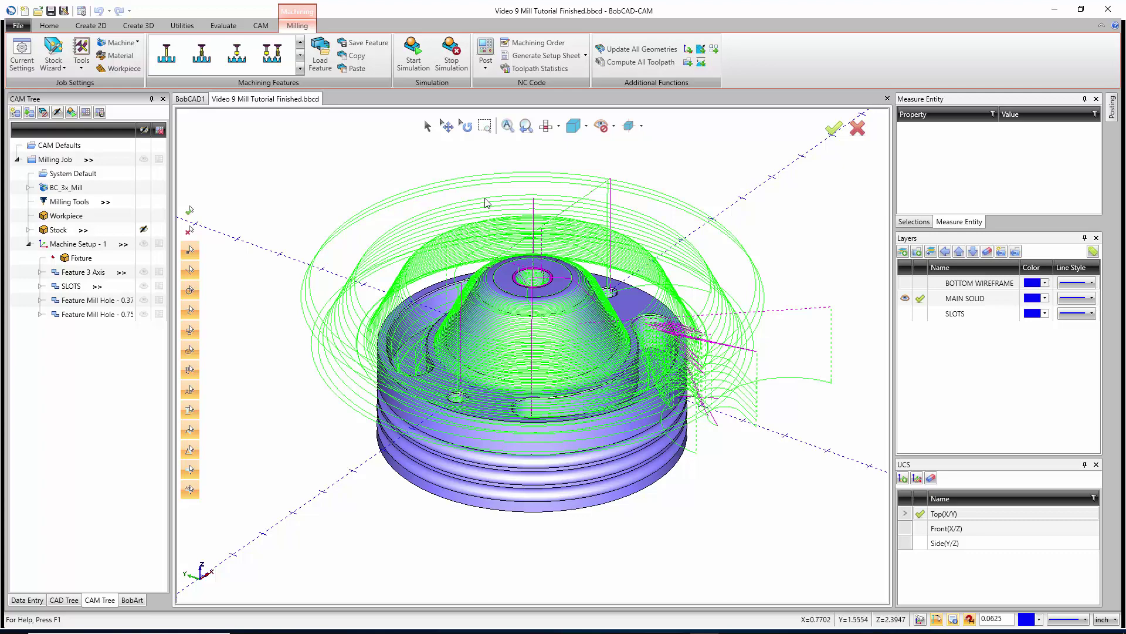
Launch Simulation for the Milling Job from the CAM Tree and start it, showing the uncut stock
{"action": "left_click", "coordinate": [85, 148]}
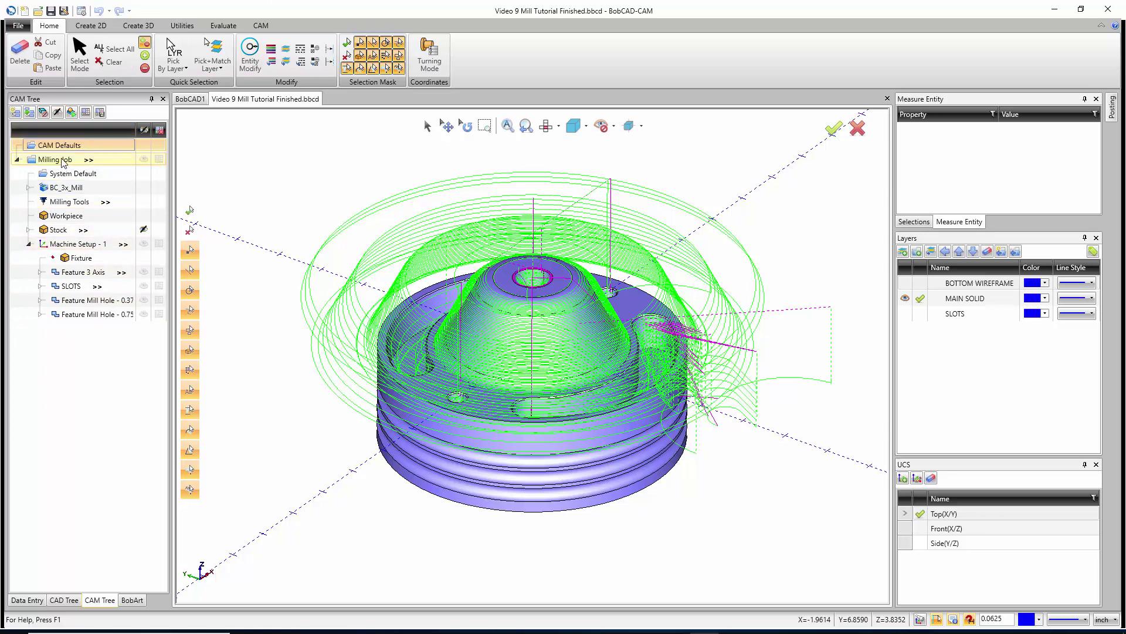
{"action": "left_click", "coordinate": [63, 161]}
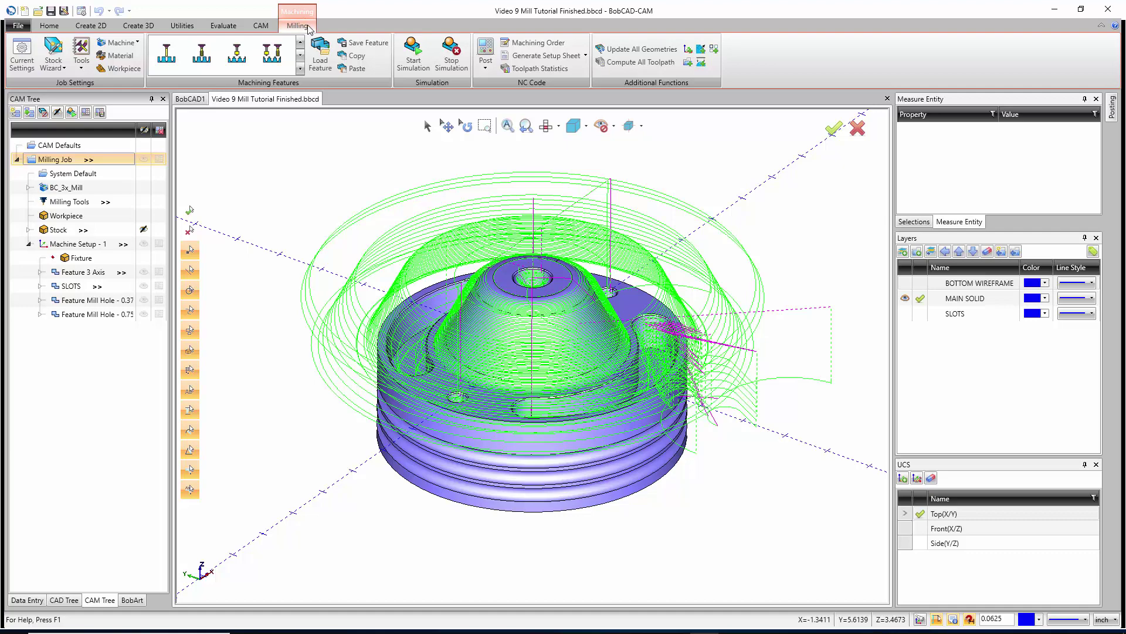
{"action": "left_click", "coordinate": [64, 145]}
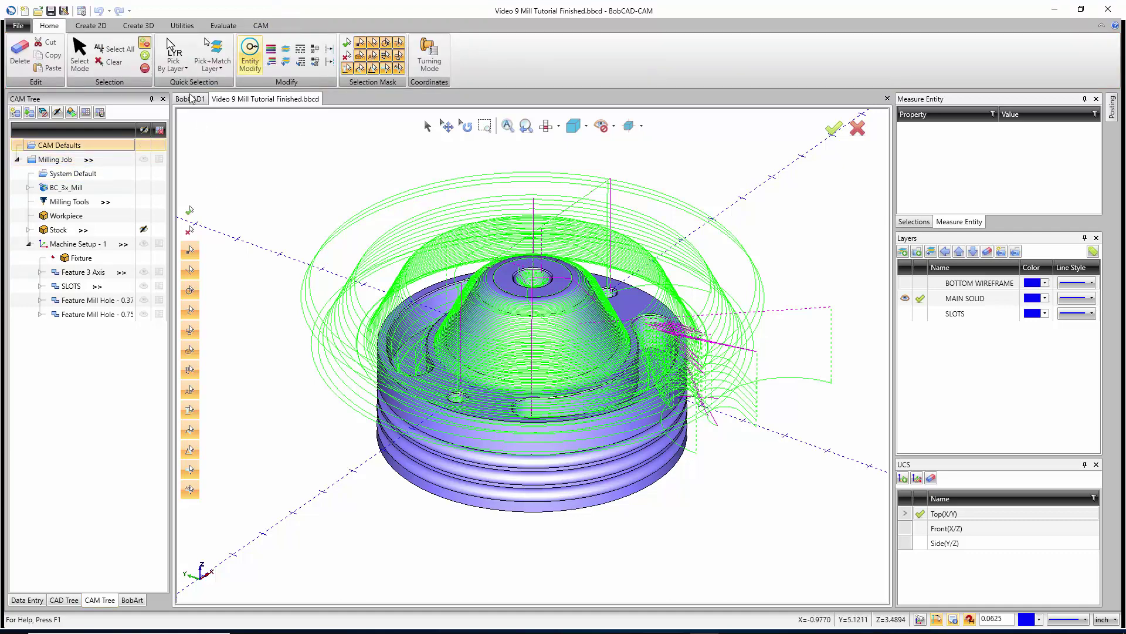
{"action": "left_click", "coordinate": [70, 160]}
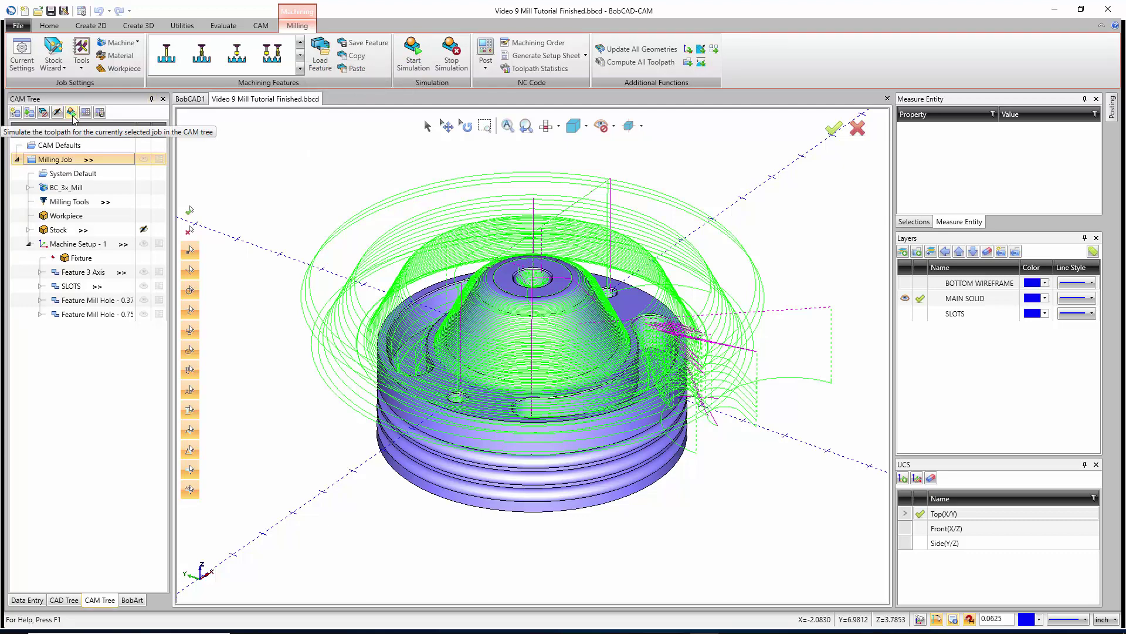
{"action": "right_click", "coordinate": [60, 161]}
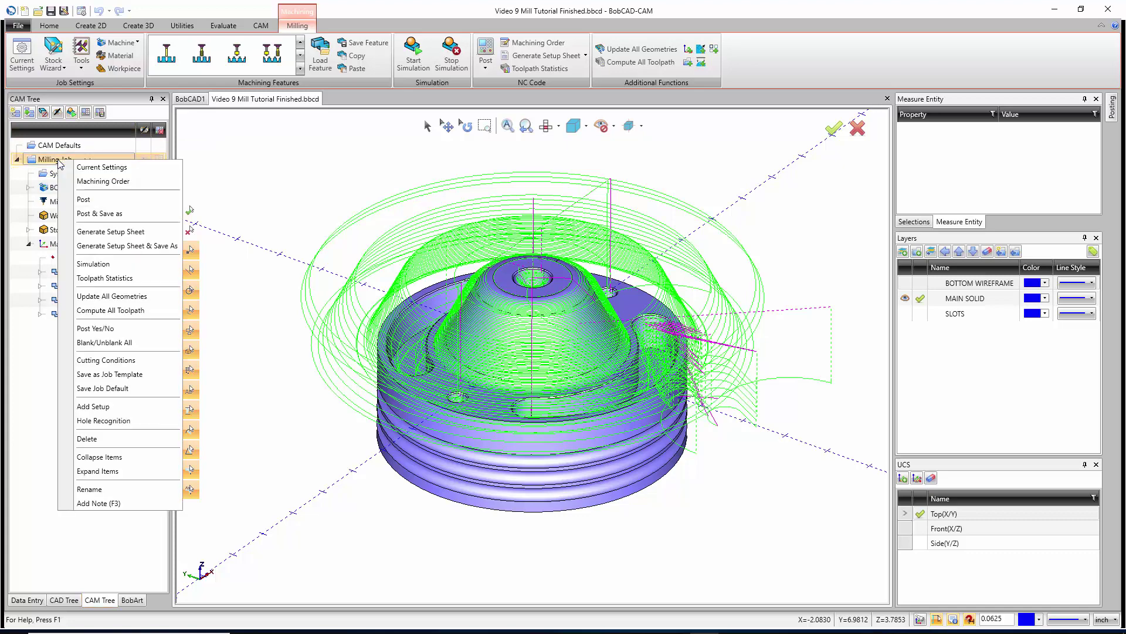
{"action": "left_click", "coordinate": [94, 264]}
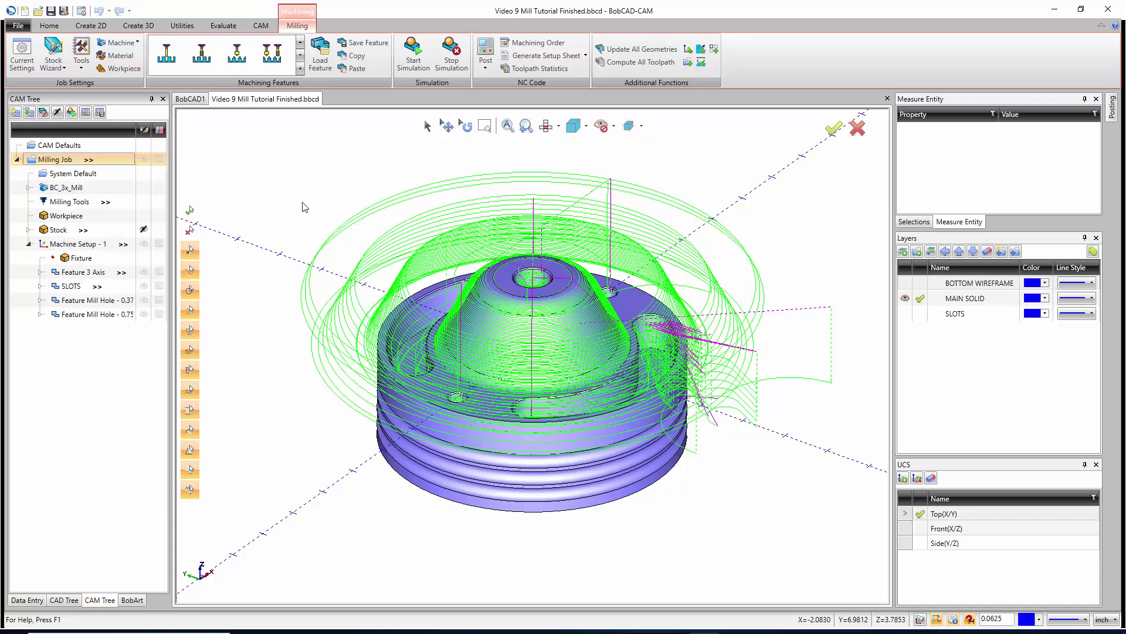
{"action": "left_click", "coordinate": [413, 55]}
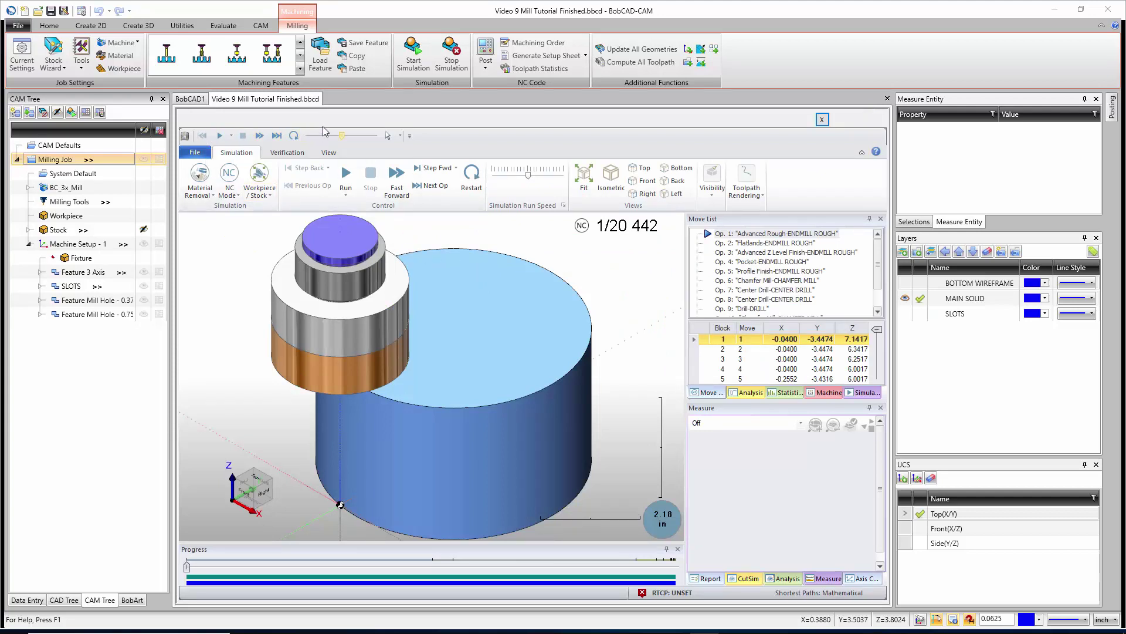
Collapse and restore the simulation ribbon, then switch material display to Backplot
{"action": "left_click", "coordinate": [862, 153]}
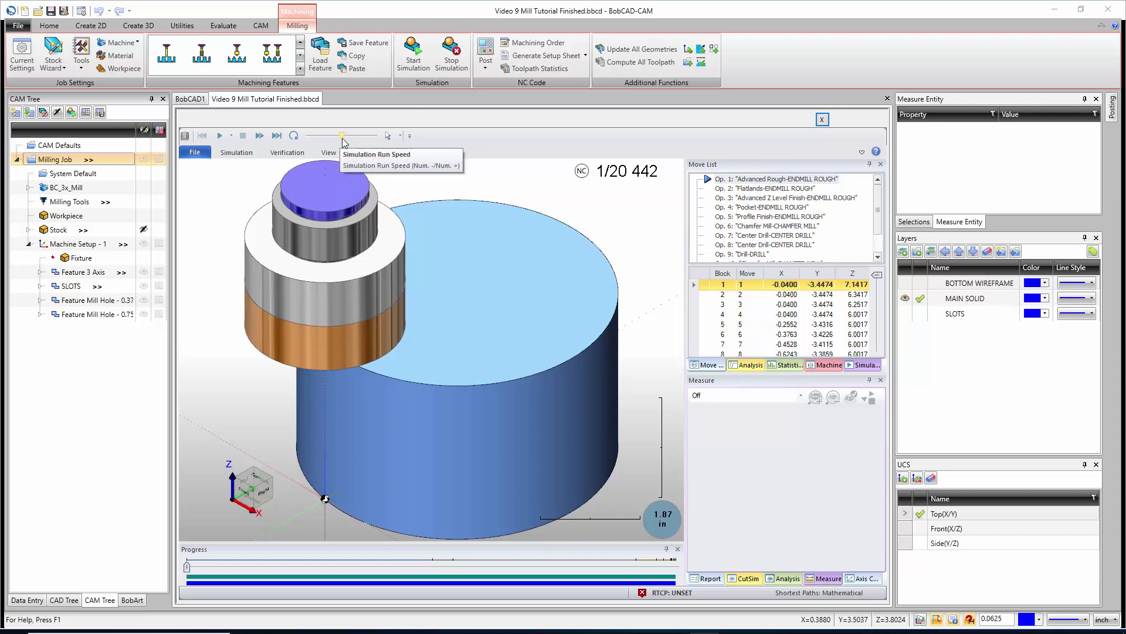
{"action": "left_click", "coordinate": [862, 152]}
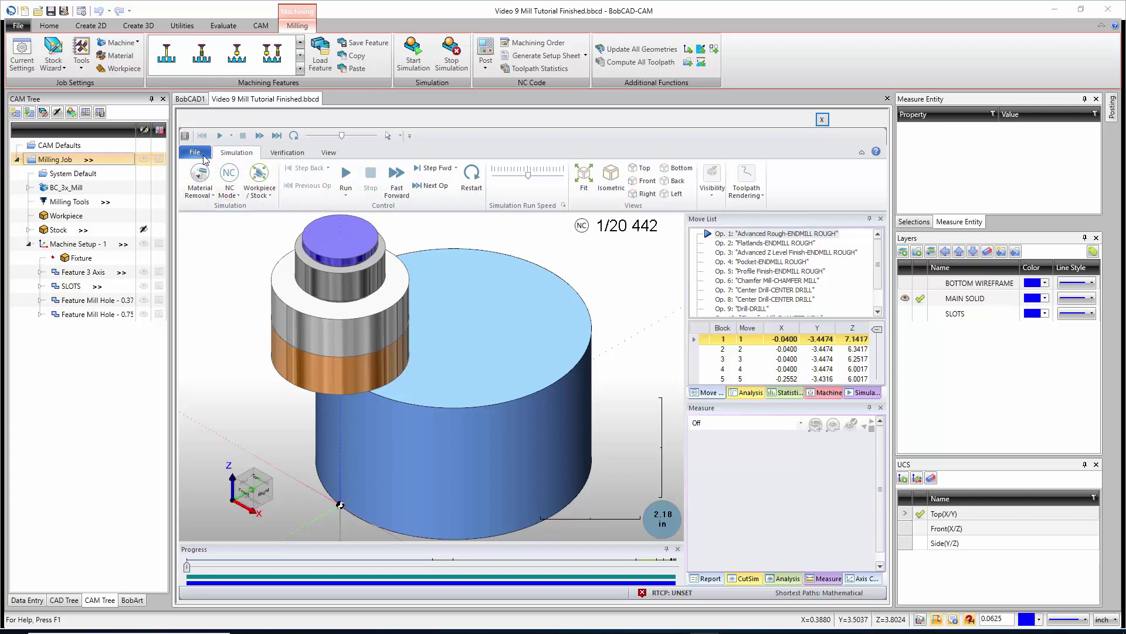
{"action": "left_click", "coordinate": [200, 195]}
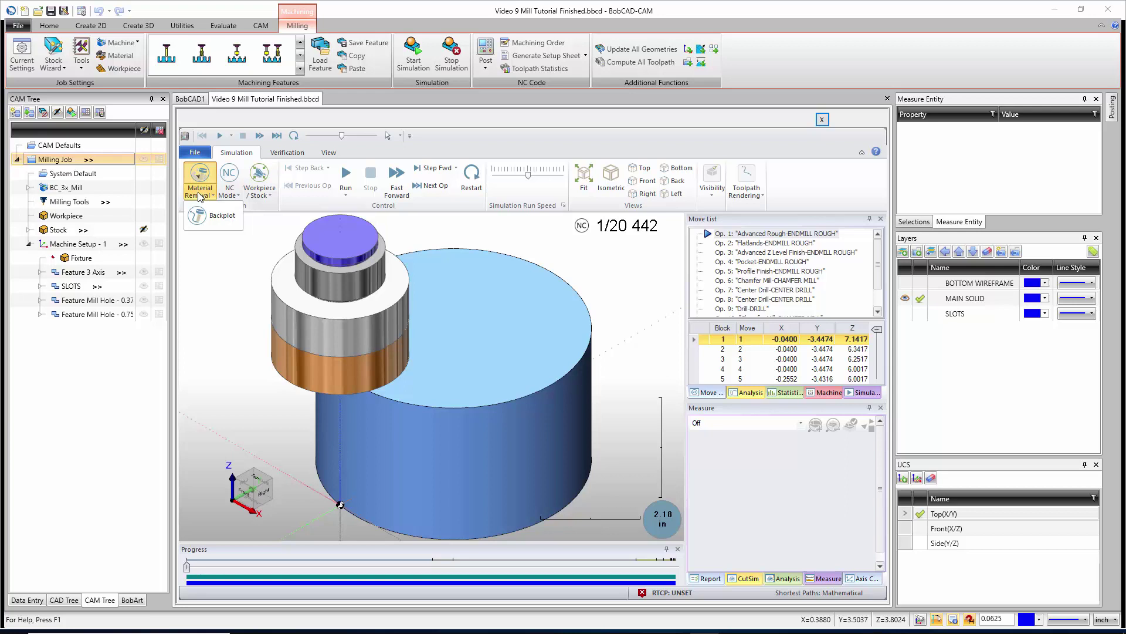
{"action": "left_click", "coordinate": [200, 175]}
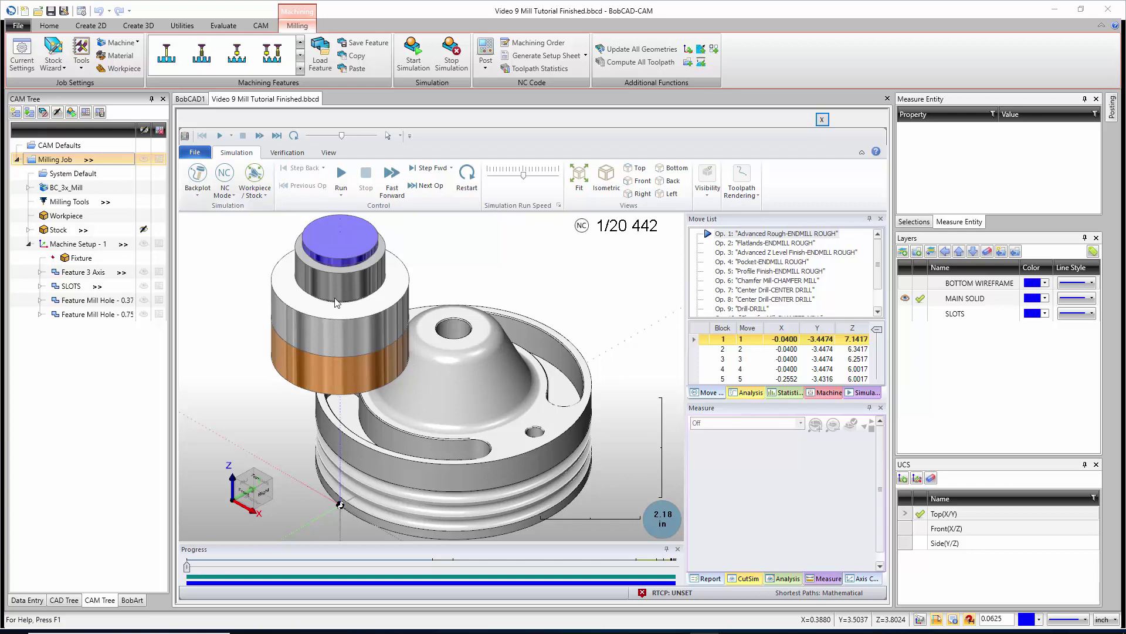
Return the display to Material Removal and bring up the NC Mode choices
{"action": "left_click", "coordinate": [197, 191]}
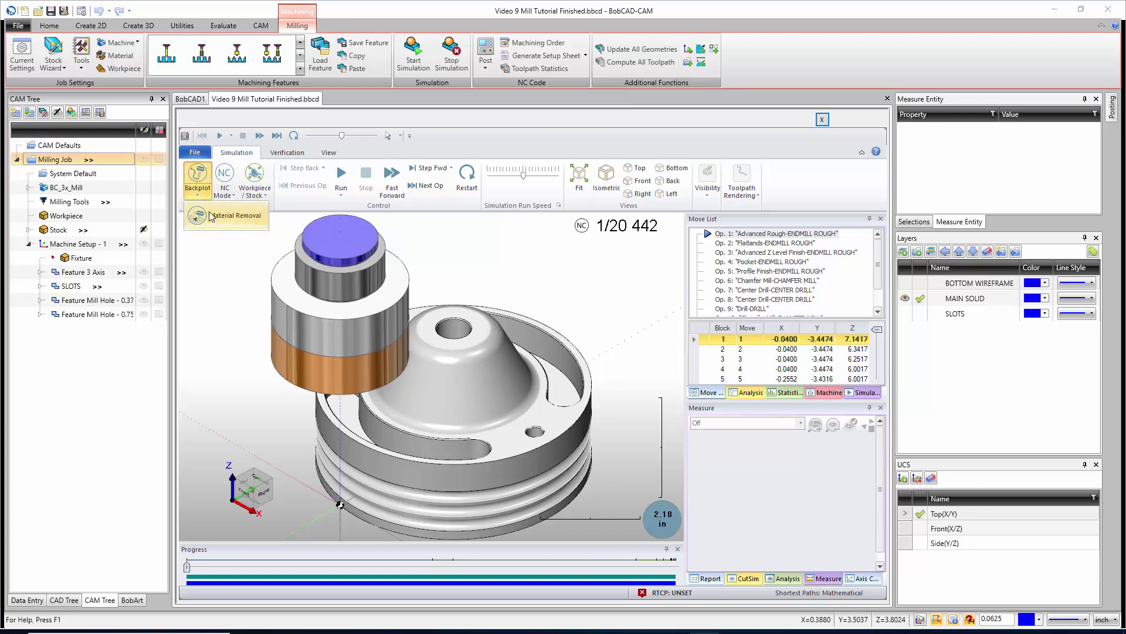
{"action": "left_click", "coordinate": [211, 216]}
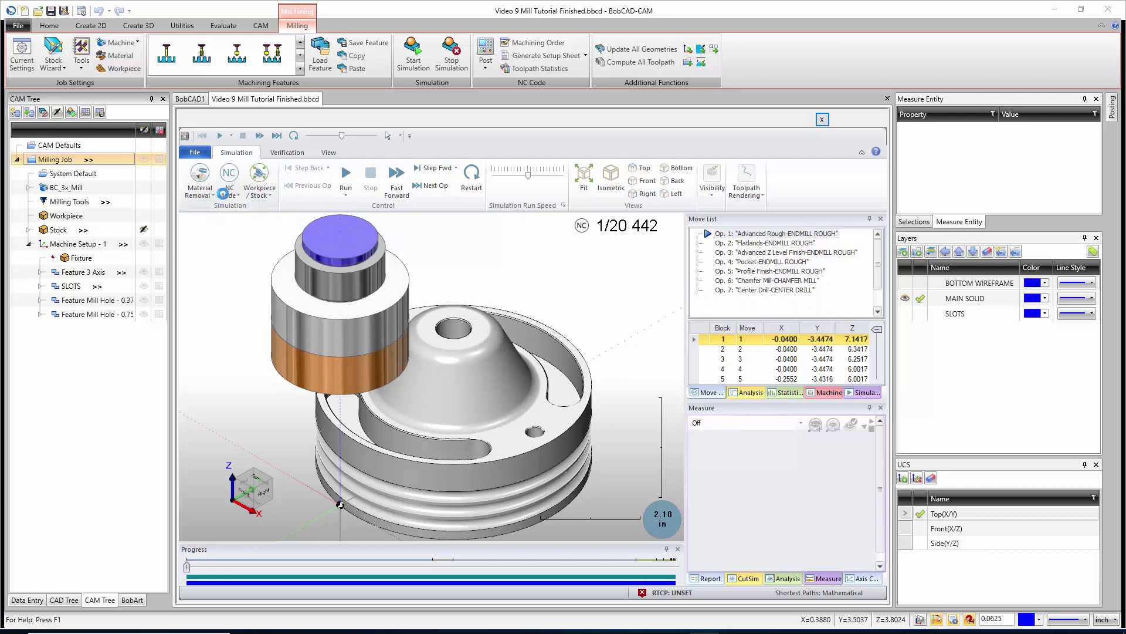
{"action": "left_click", "coordinate": [230, 194]}
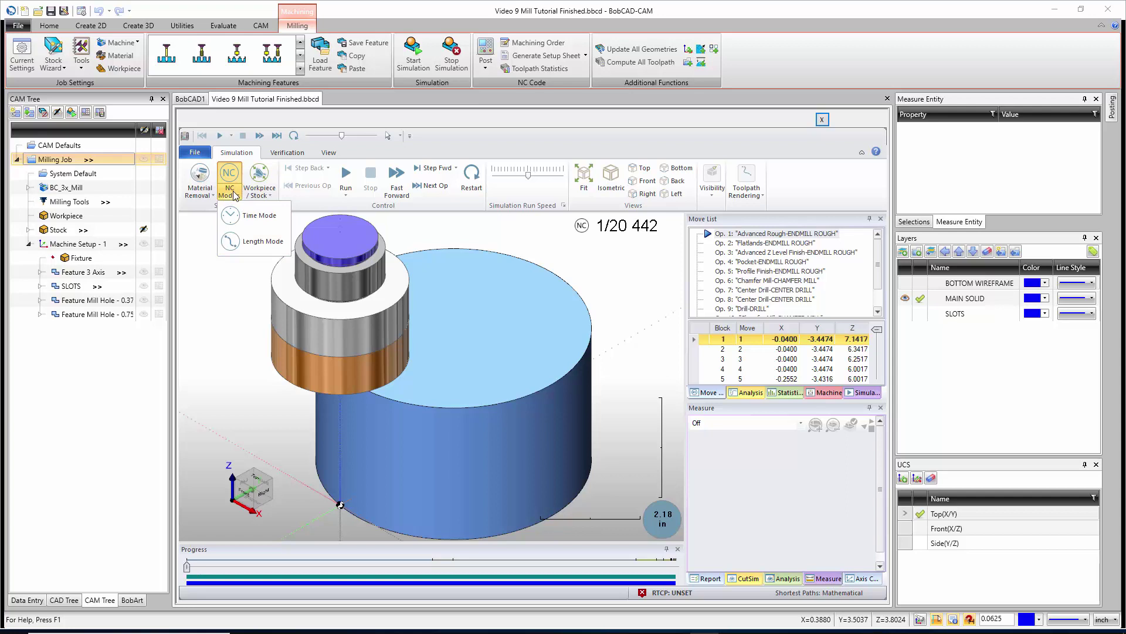
Set the NC counter to Length Mode so it reads 0.00/1 944.82
{"action": "left_click", "coordinate": [249, 241]}
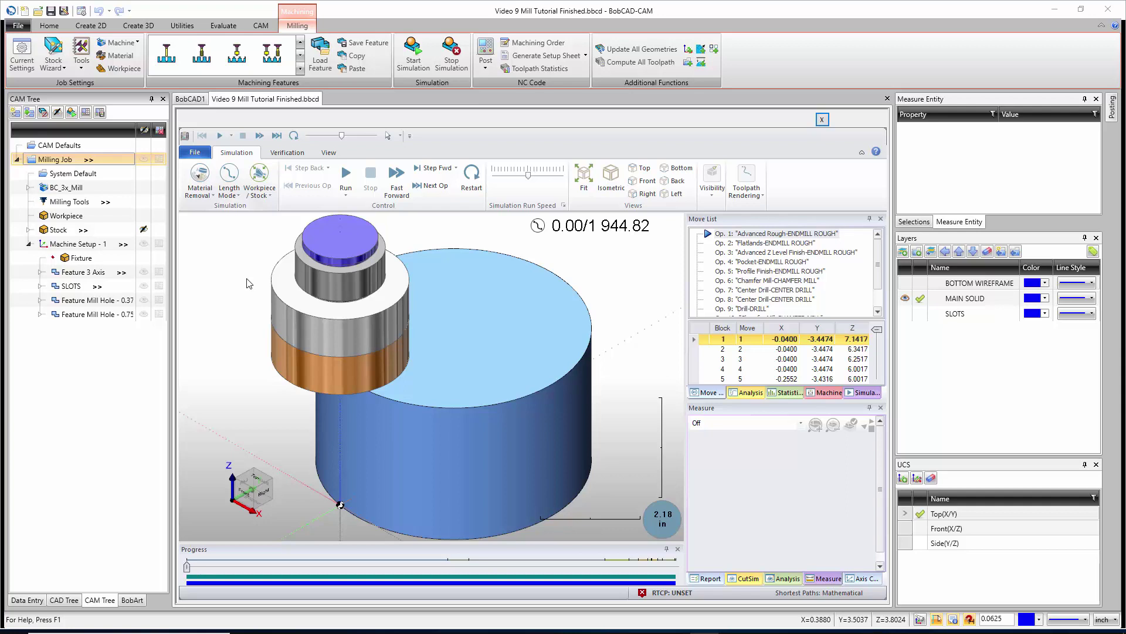
{"action": "left_click", "coordinate": [259, 199]}
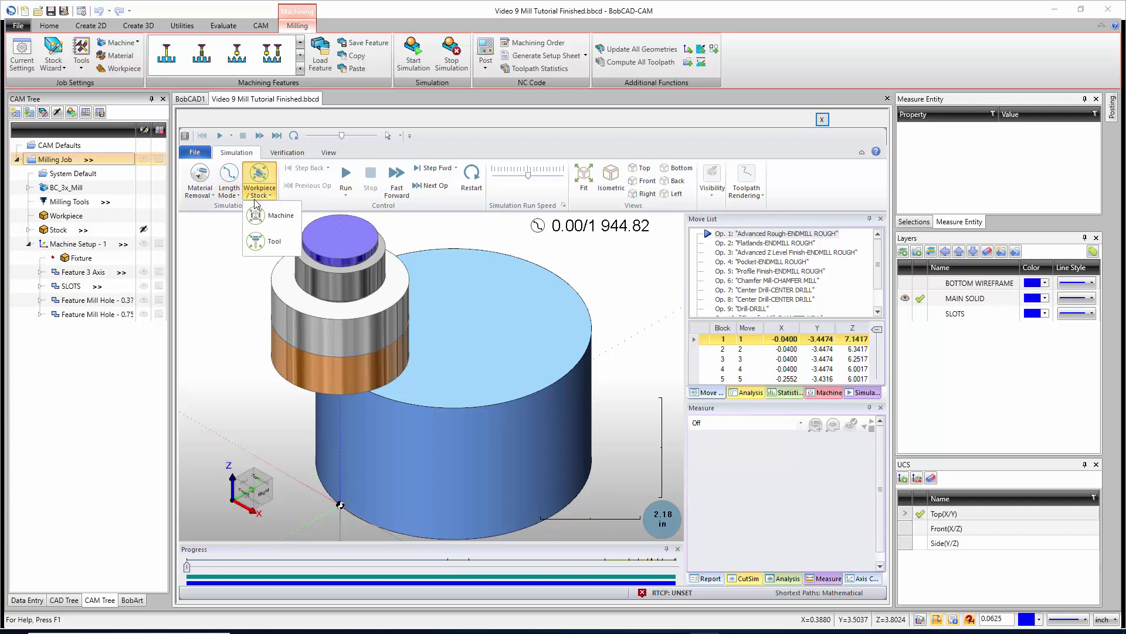
{"action": "left_click", "coordinate": [230, 345]}
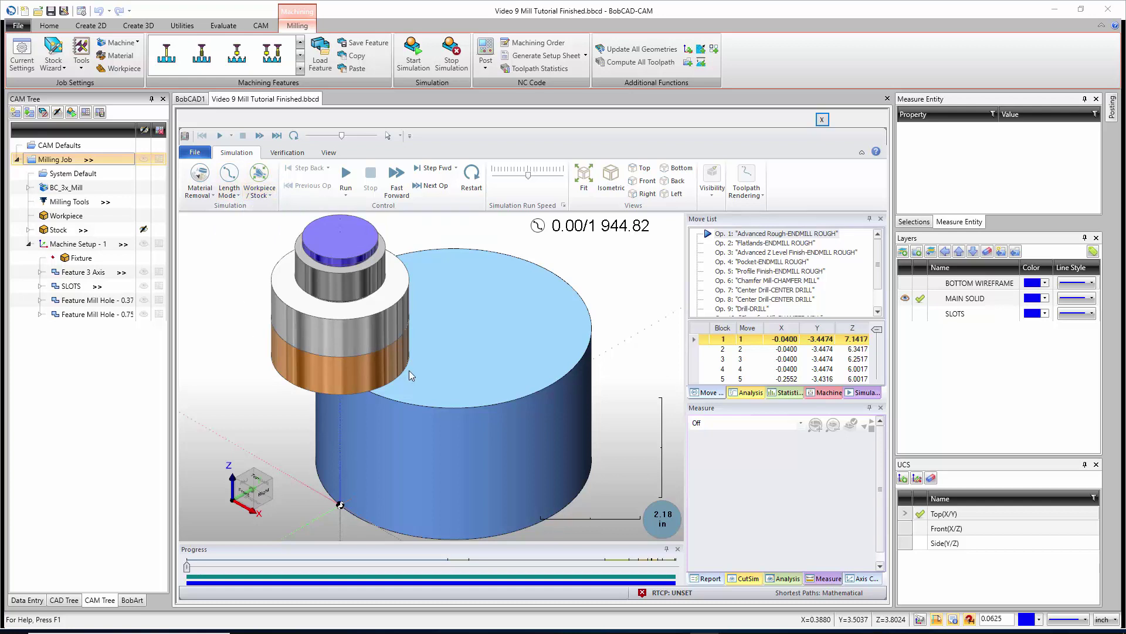
Run the simulation and switch the view display to Machine
{"action": "left_click", "coordinate": [345, 175]}
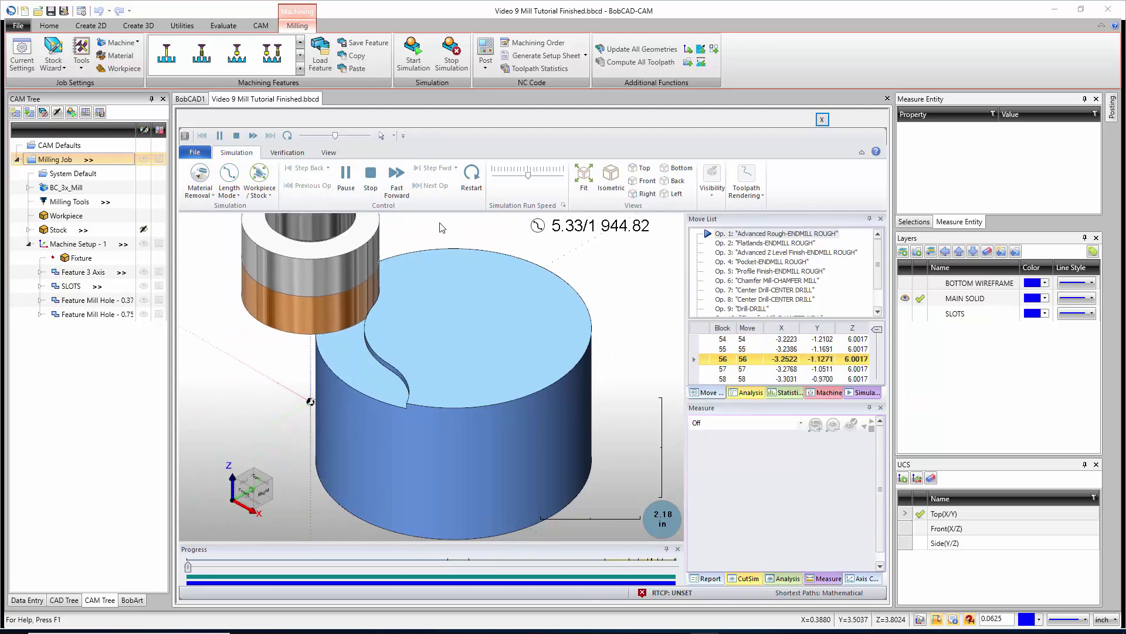
{"action": "left_click", "coordinate": [271, 195]}
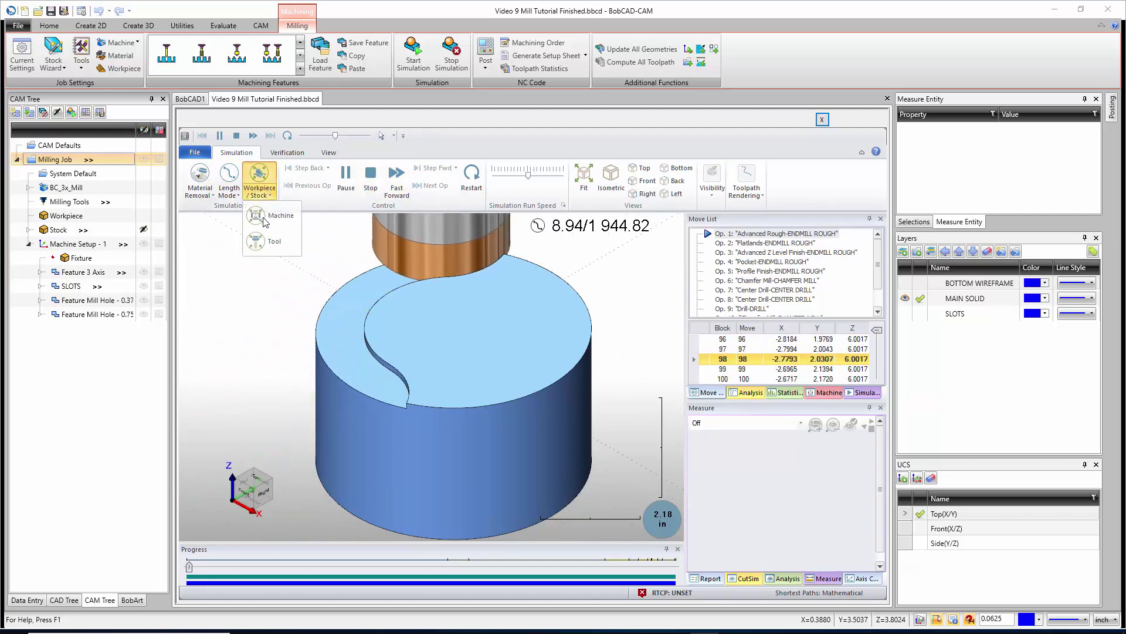
{"action": "left_click", "coordinate": [263, 217]}
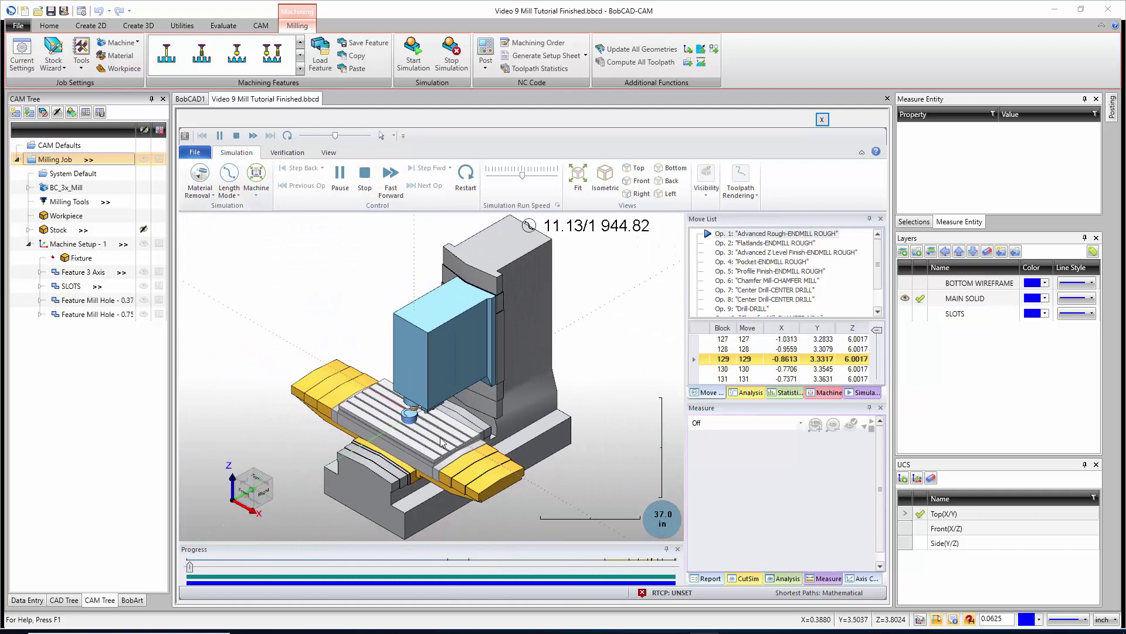
{"action": "scroll", "coordinate": [403, 433], "scroll_direction": "down", "scroll_amount": 2}
{"action": "scroll", "coordinate": [403, 433], "scroll_direction": "up", "scroll_amount": 5}
{"action": "scroll", "coordinate": [402, 433], "scroll_direction": "up", "scroll_amount": 2}
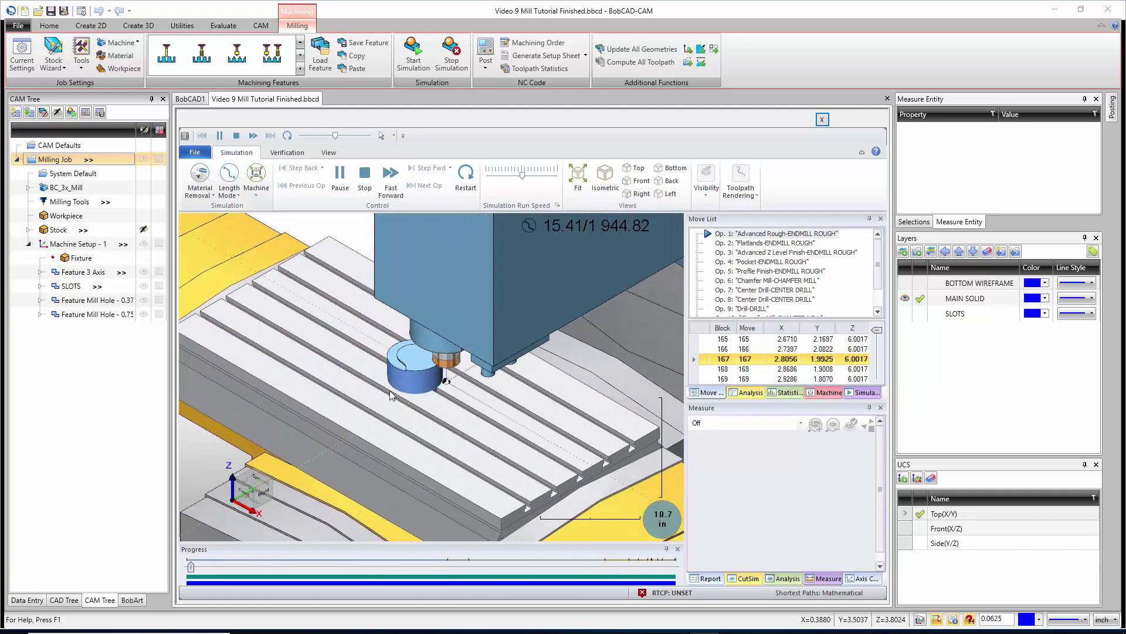
Switch the view display to Tool, then back to Workpiece / Stock
{"action": "left_click", "coordinate": [256, 191]}
{"action": "left_click", "coordinate": [274, 242]}
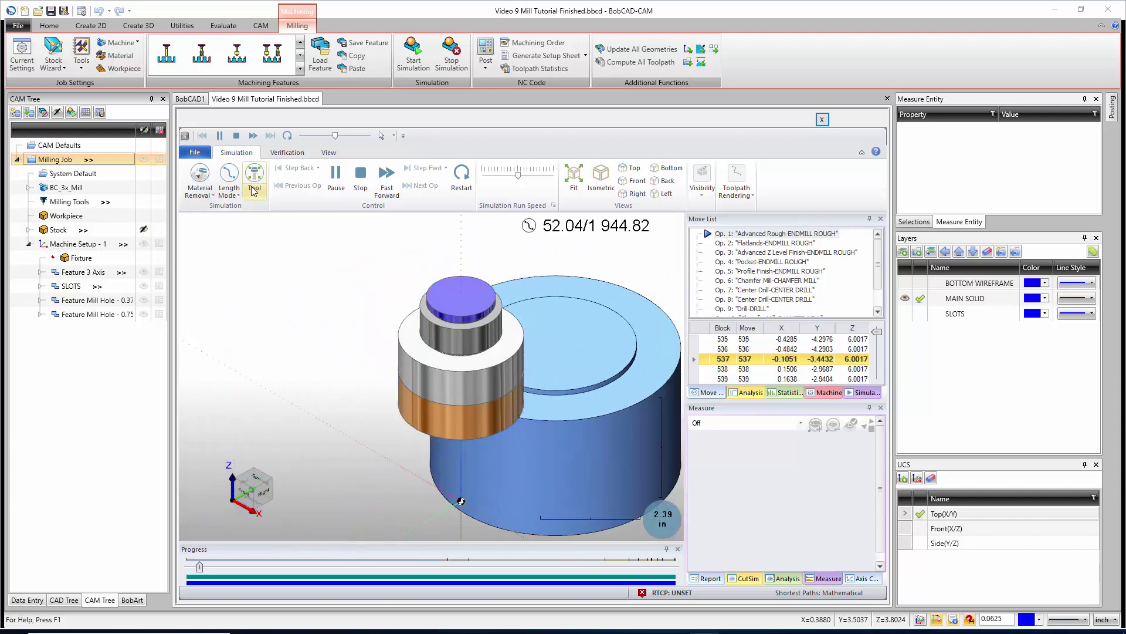
{"action": "left_click", "coordinate": [254, 186]}
{"action": "left_click", "coordinate": [278, 242]}
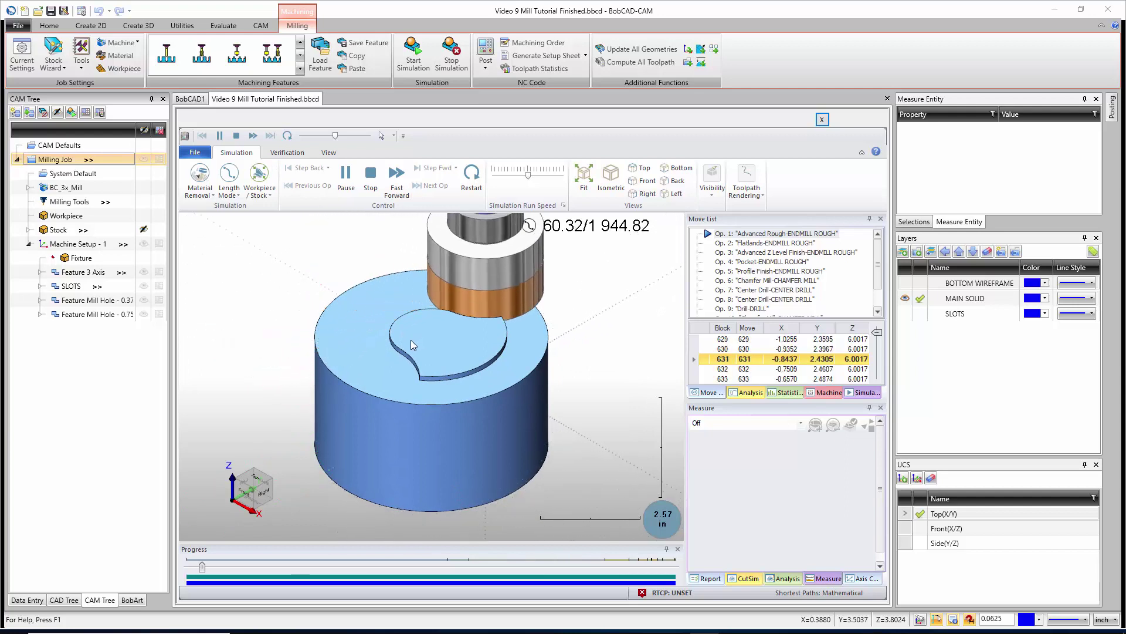
Pause and resume the simulation, lower the run speed, and fit the part in view
{"action": "left_click", "coordinate": [347, 179]}
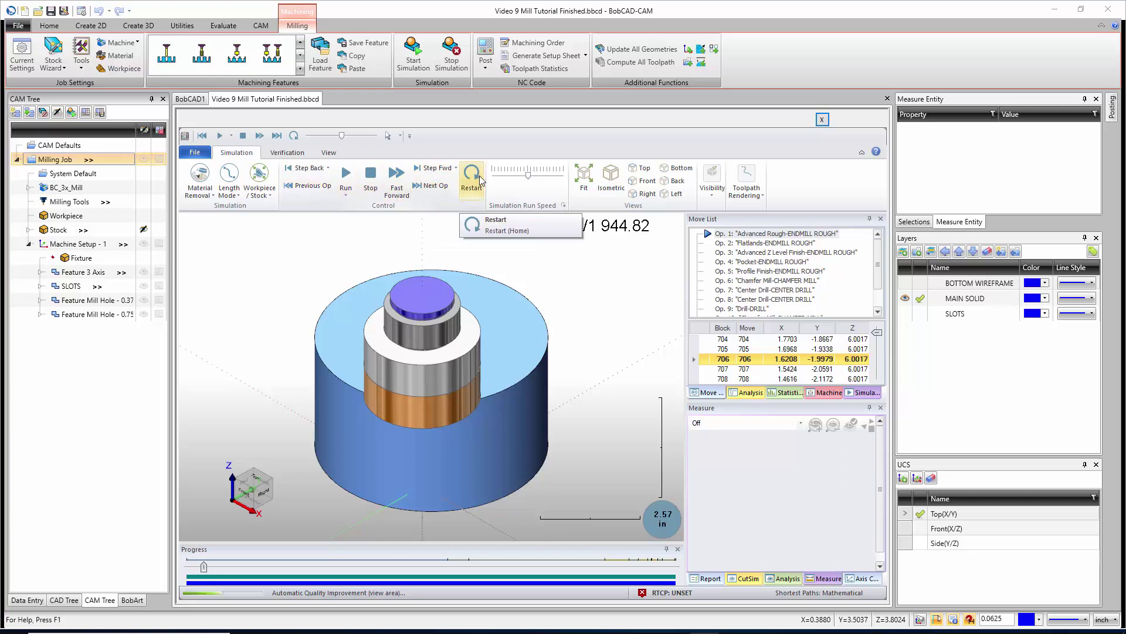
{"action": "left_click", "coordinate": [351, 176]}
{"action": "left_click", "coordinate": [503, 176]}
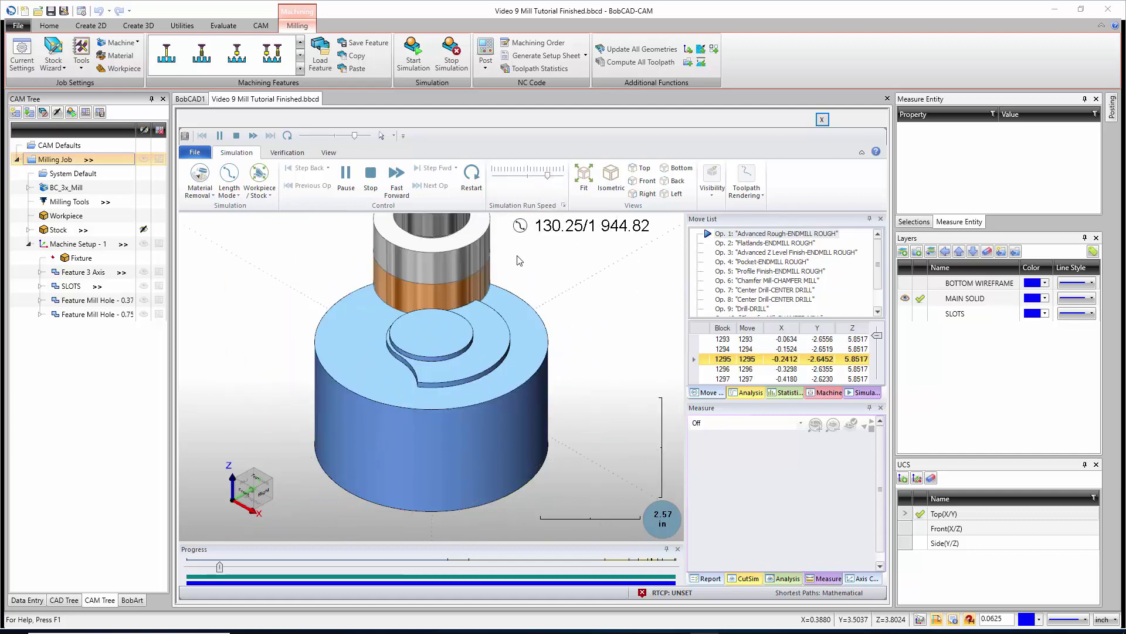
{"action": "left_click", "coordinate": [528, 175]}
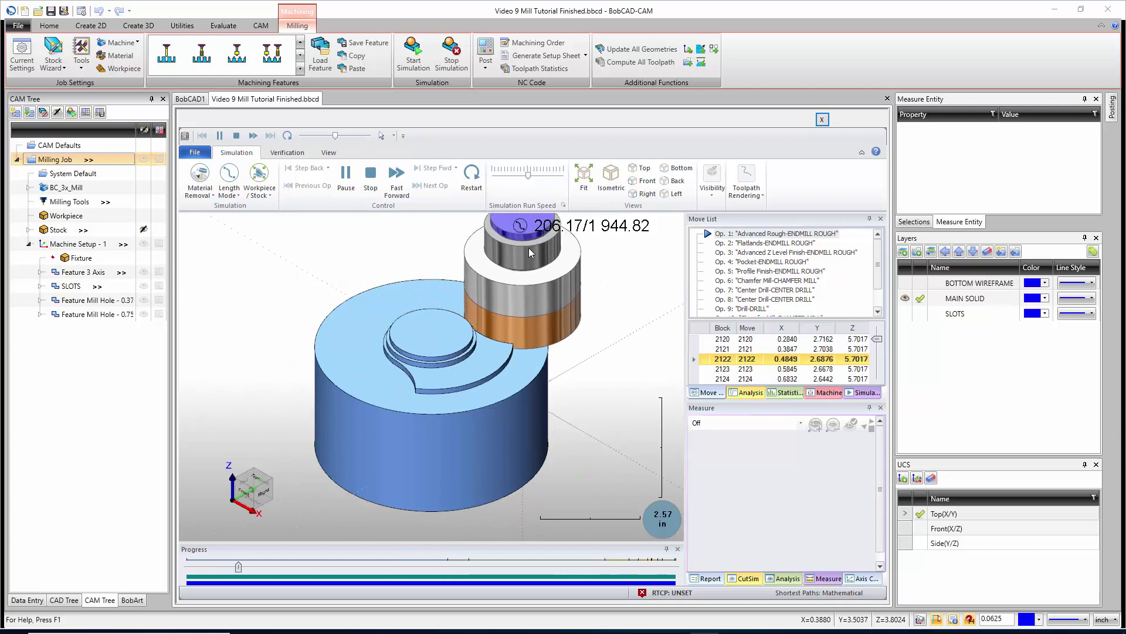
{"action": "left_click", "coordinate": [582, 177]}
{"action": "left_click", "coordinate": [582, 177]}
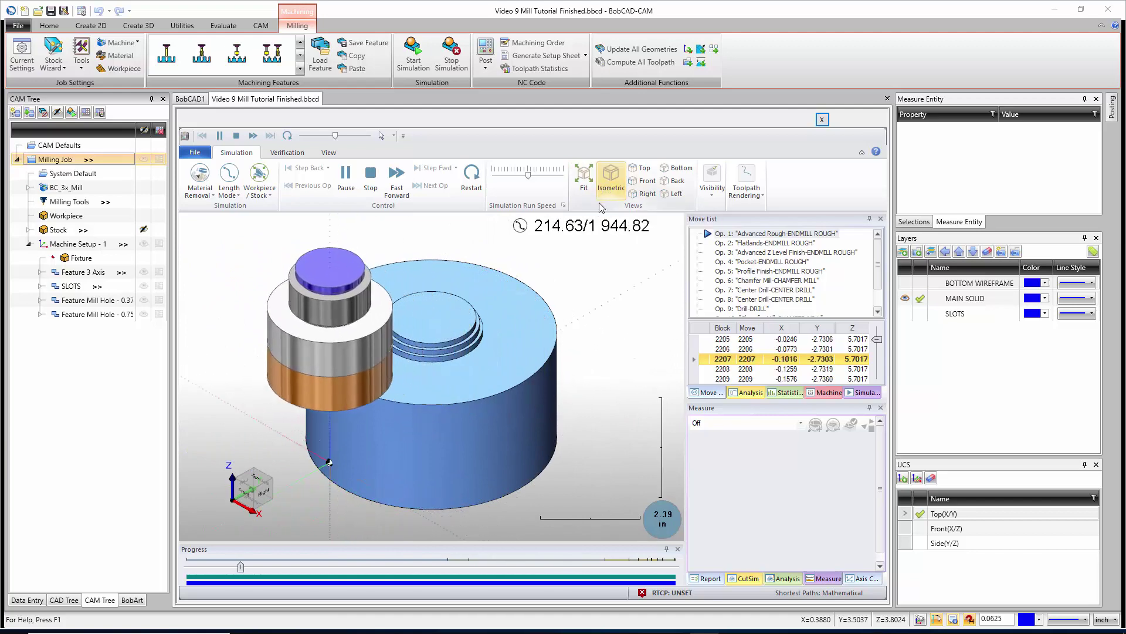
{"action": "left_click", "coordinate": [642, 168]}
{"action": "left_click", "coordinate": [644, 192]}
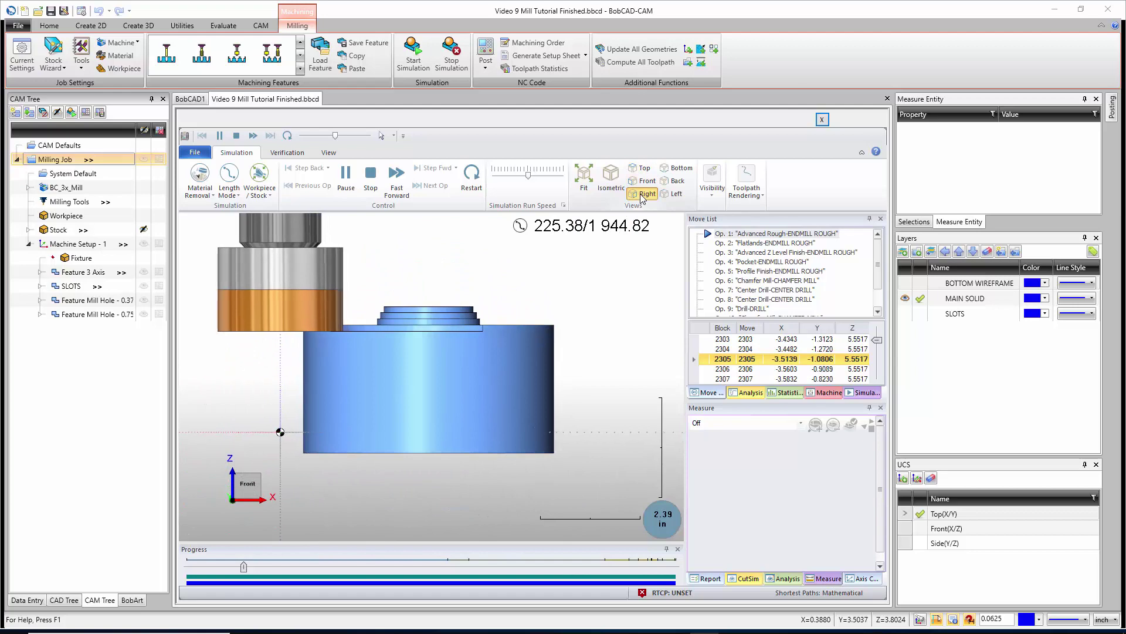
{"action": "left_click", "coordinate": [676, 169]}
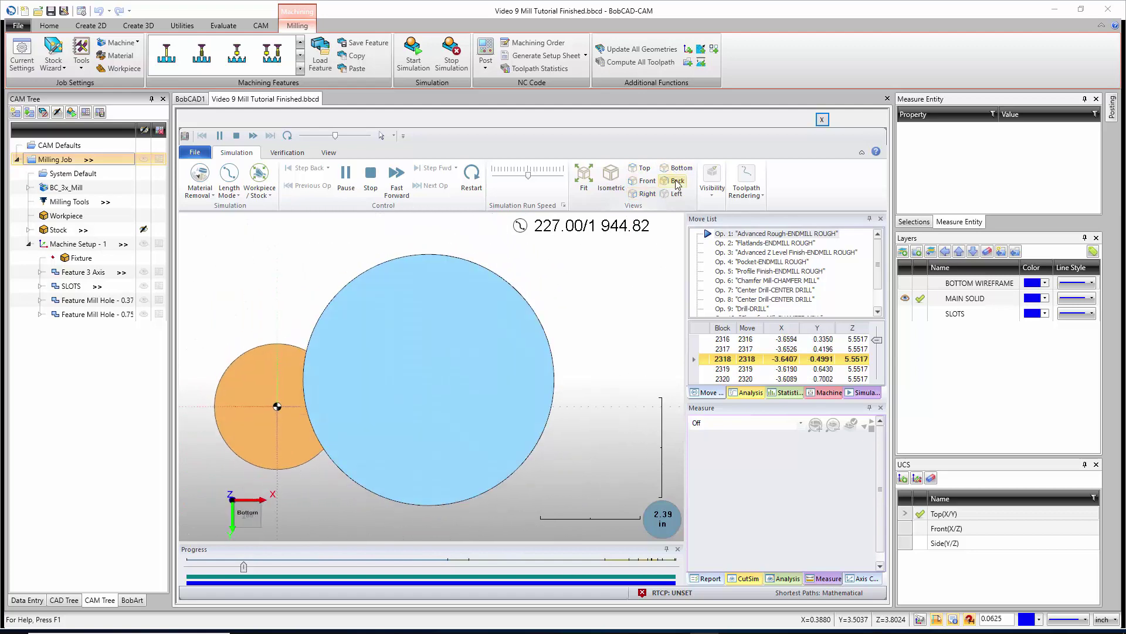
{"action": "left_click", "coordinate": [676, 193]}
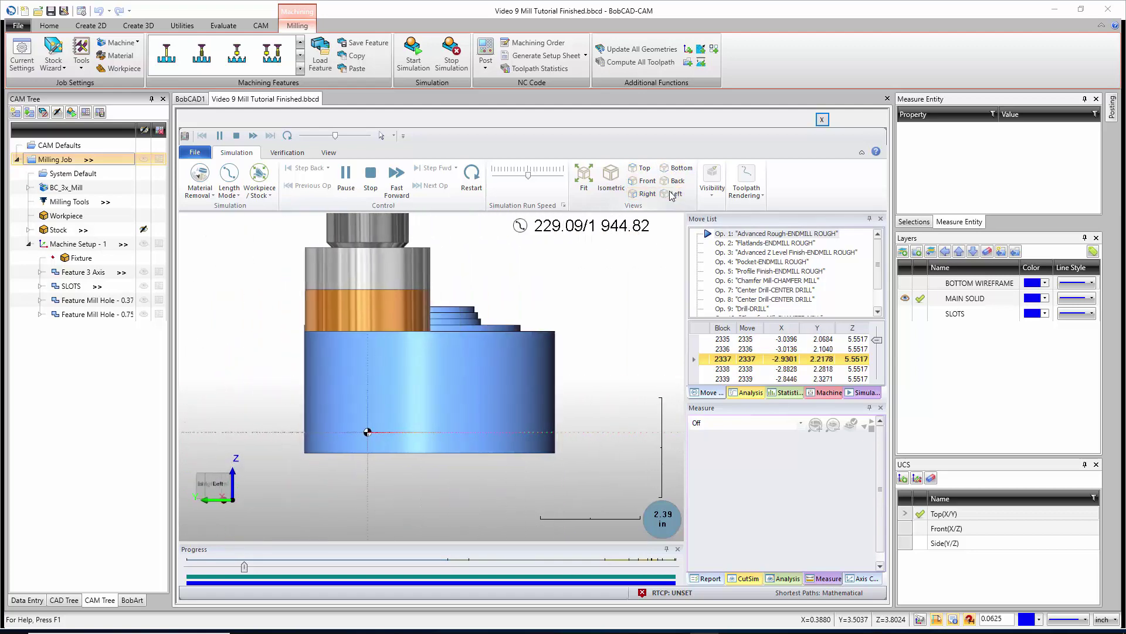
{"action": "left_click", "coordinate": [610, 186]}
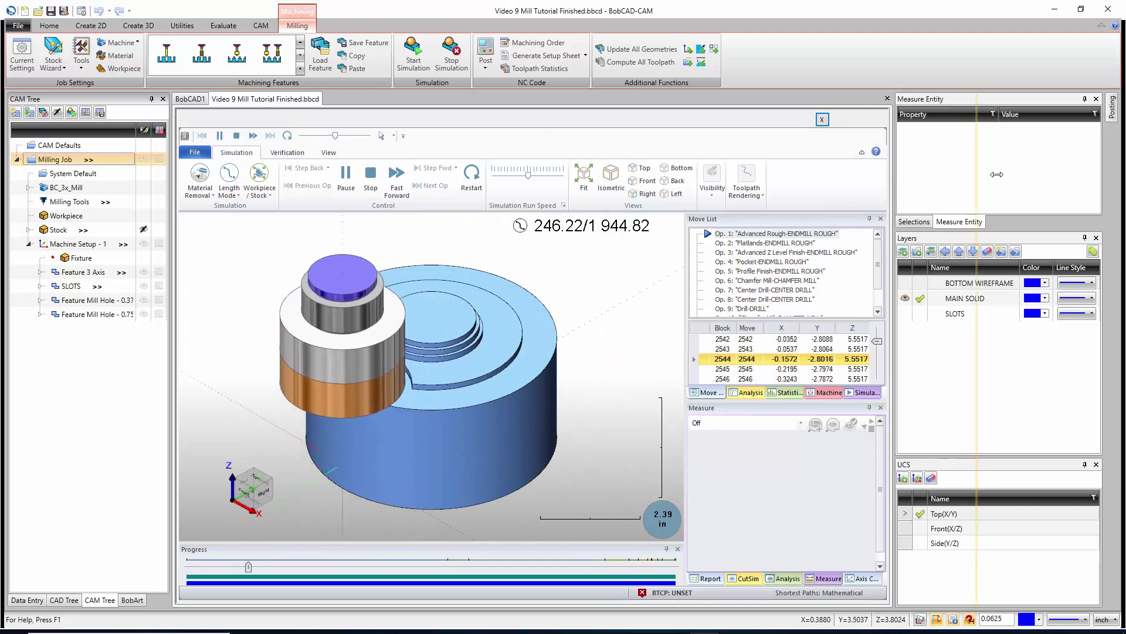
Widen the simulation view, toggle toolpaths, and cycle the tool through translucent, hidden, and solid
{"action": "left_click_drag", "start_coordinate": [1022, 184], "coordinate": [1023, 184]}
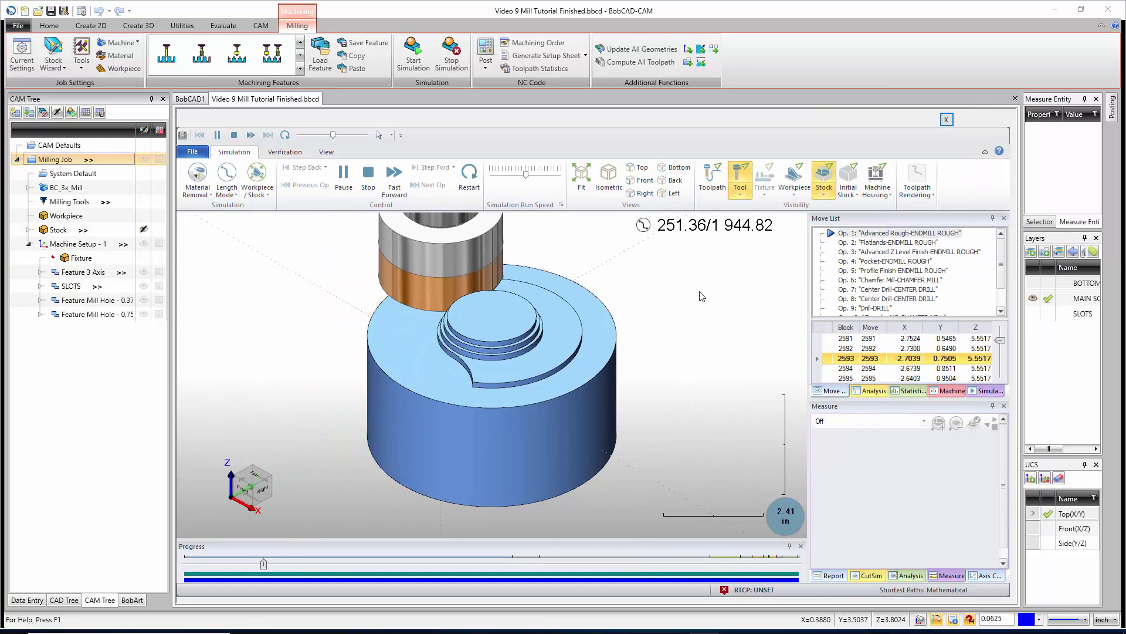
{"action": "left_click", "coordinate": [710, 194]}
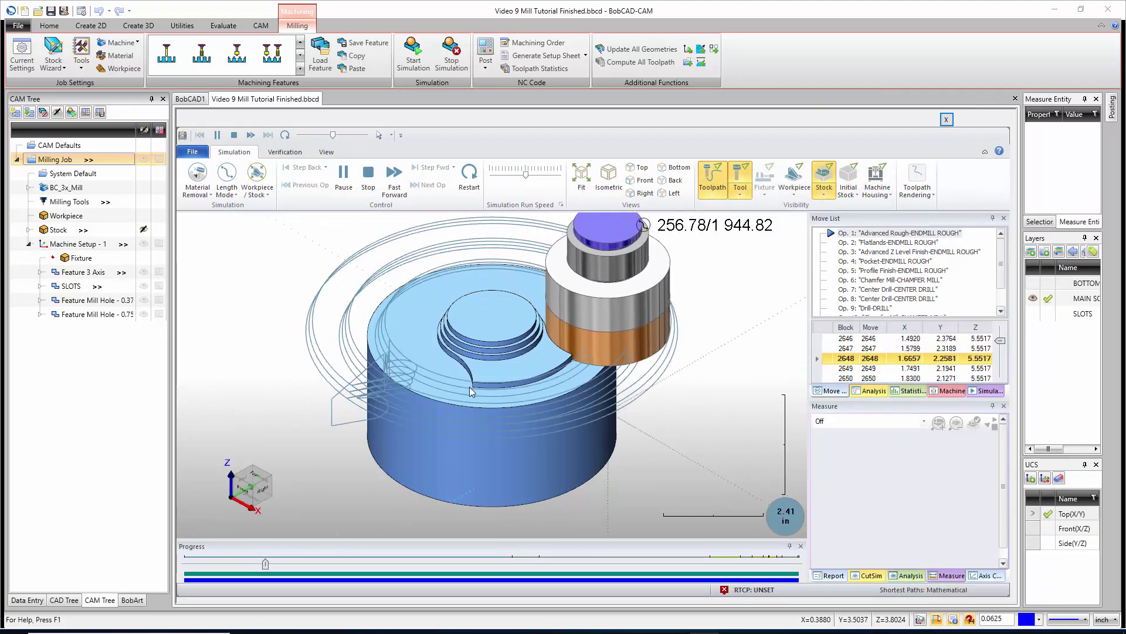
{"action": "left_click", "coordinate": [711, 179]}
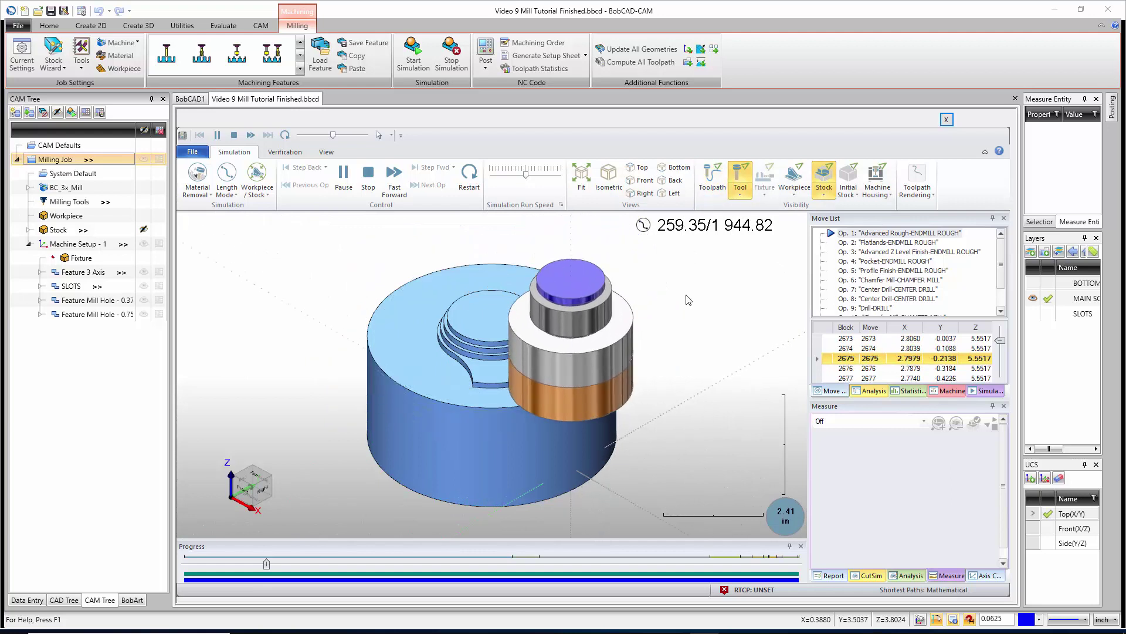
{"action": "left_click", "coordinate": [740, 197]}
{"action": "left_click", "coordinate": [747, 230]}
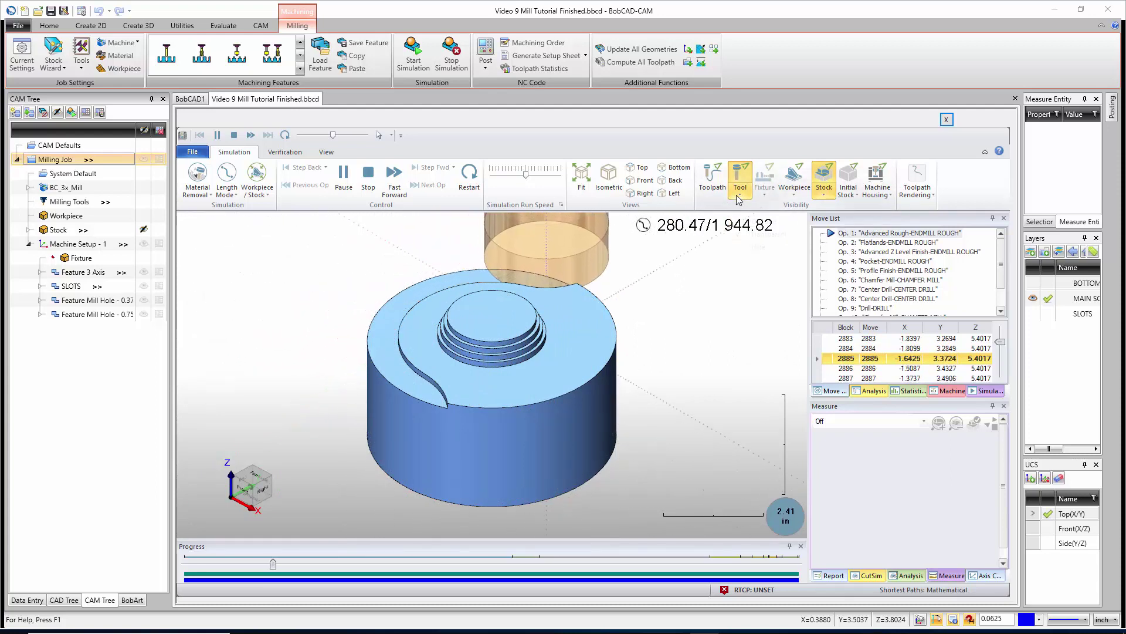
{"action": "left_click", "coordinate": [756, 247]}
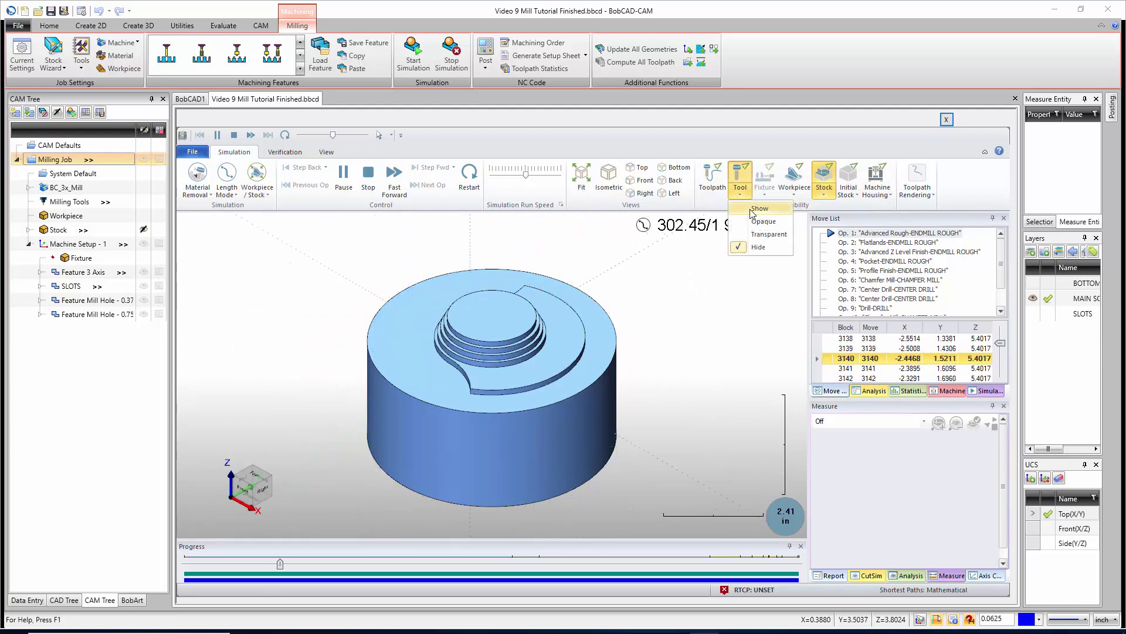
{"action": "left_click", "coordinate": [754, 209]}
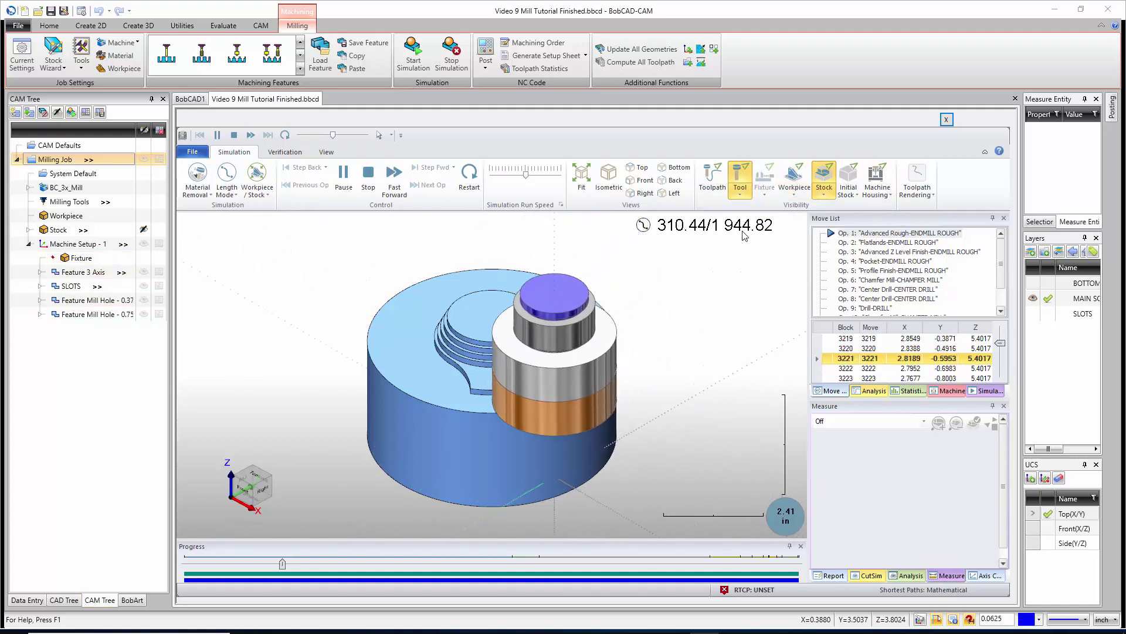
Toggle the workpiece overlay and machined stock visibility, leaving the stock opaque
{"action": "left_click", "coordinate": [790, 179]}
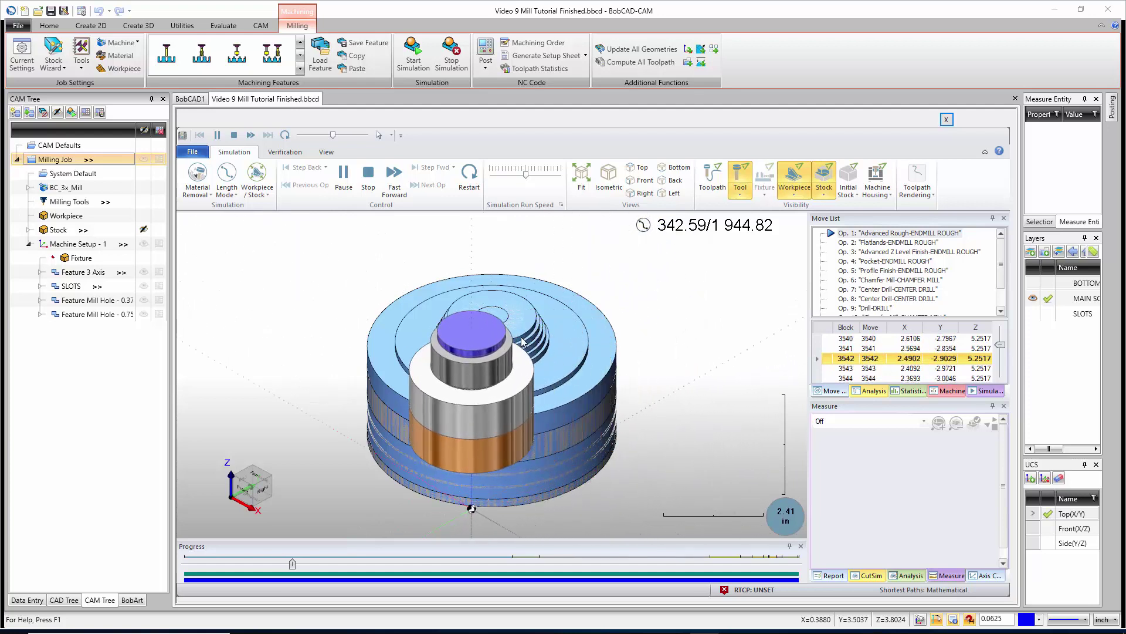
{"action": "left_click", "coordinate": [795, 195]}
{"action": "left_click", "coordinate": [820, 218]}
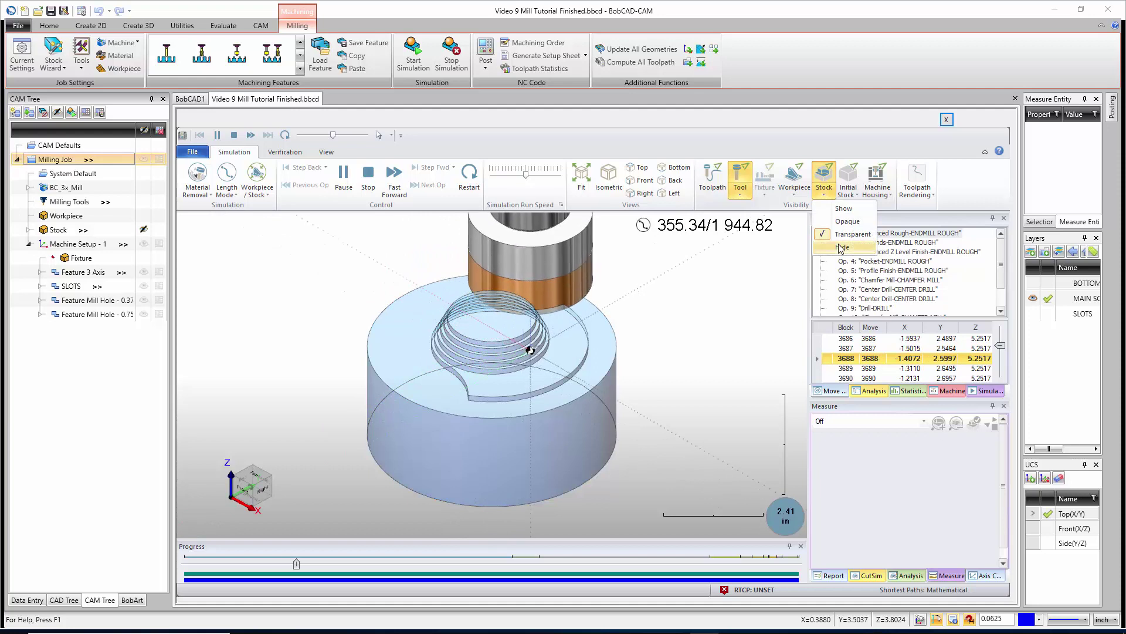
{"action": "left_click", "coordinate": [824, 179]}
{"action": "left_click", "coordinate": [824, 179]}
{"action": "left_click", "coordinate": [824, 195]}
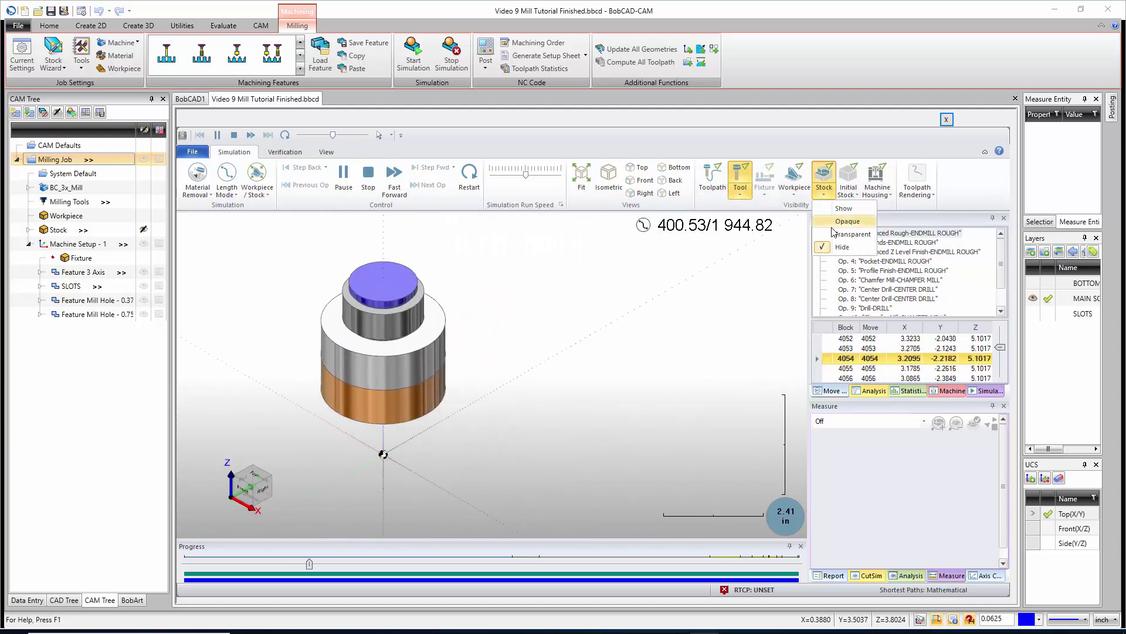
{"action": "left_click", "coordinate": [845, 222]}
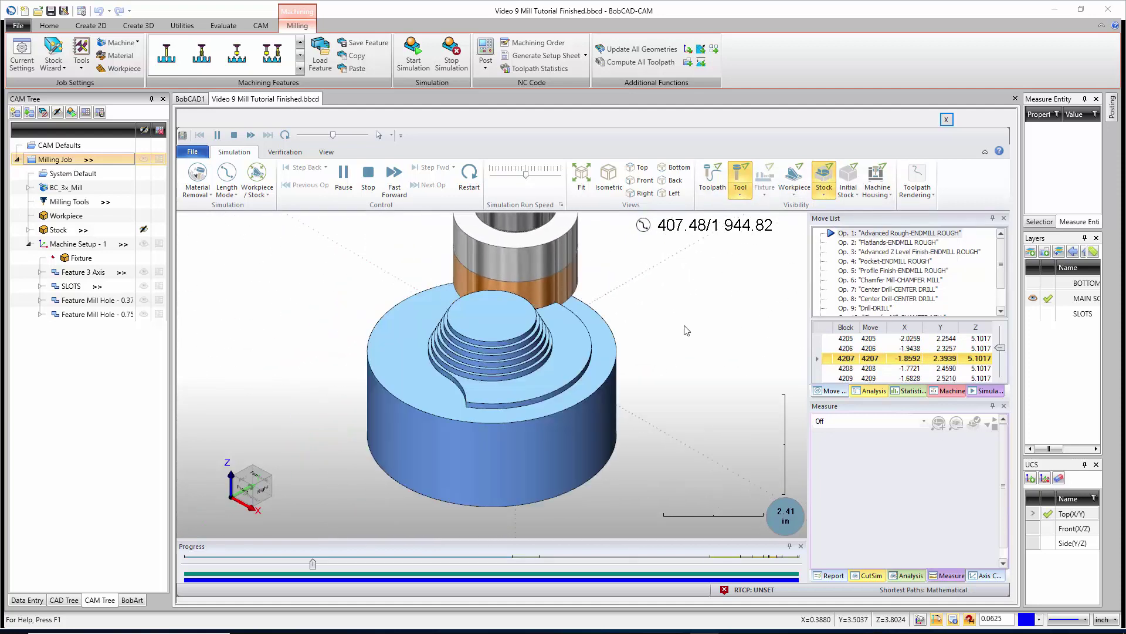
Overlay the initial stock as opaque, then hide it again
{"action": "left_click", "coordinate": [854, 178]}
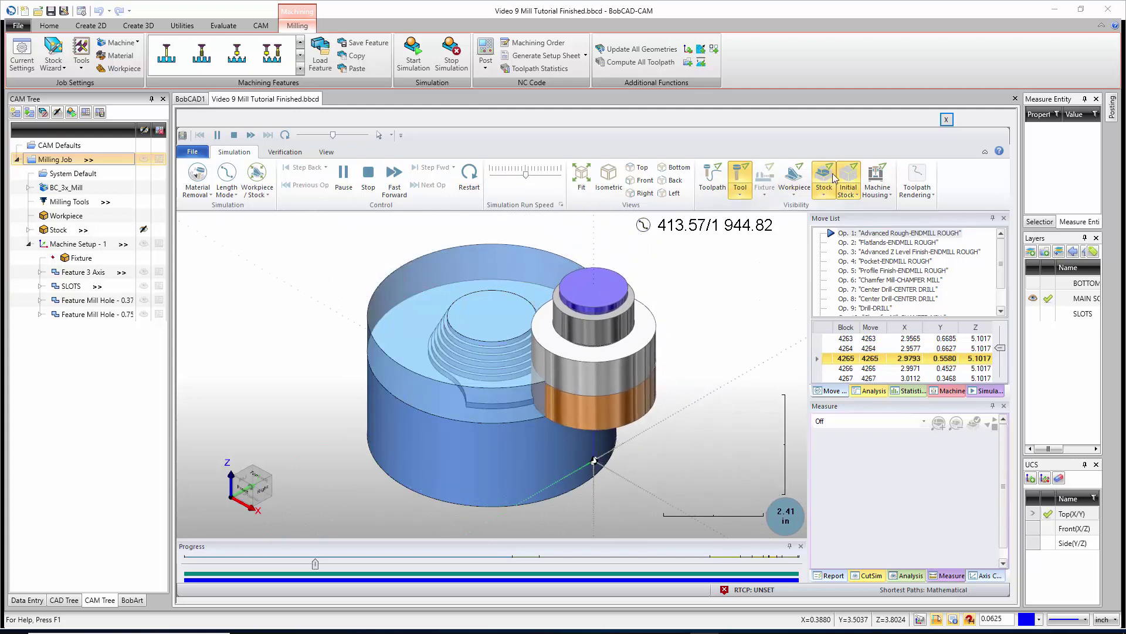
{"action": "left_click", "coordinate": [857, 194]}
{"action": "left_click", "coordinate": [868, 221]}
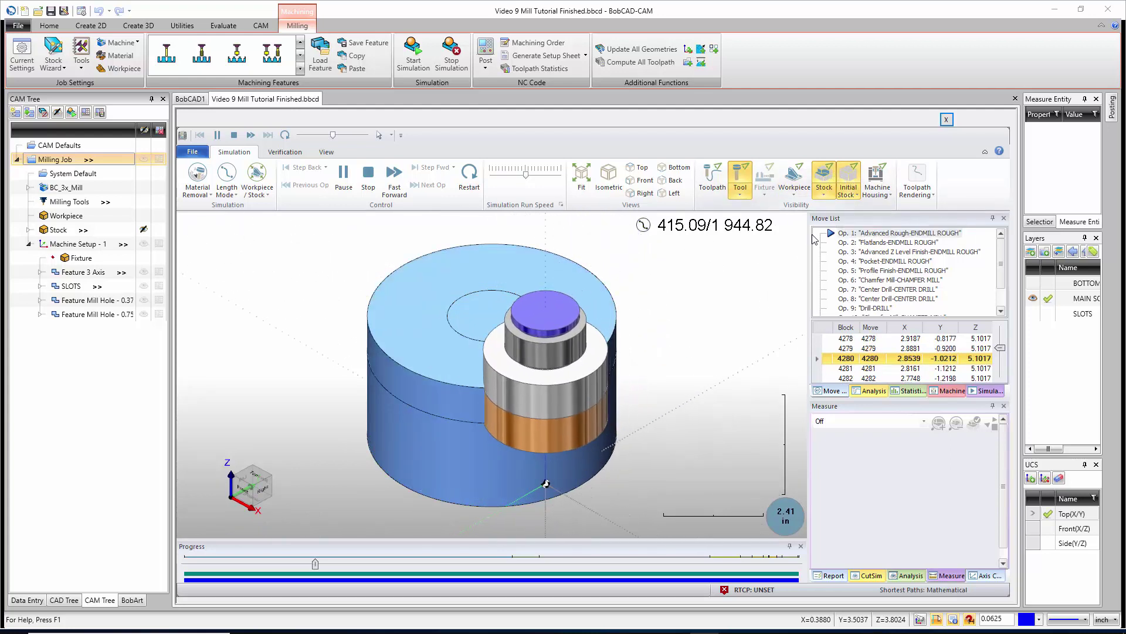
{"action": "left_click", "coordinate": [849, 175]}
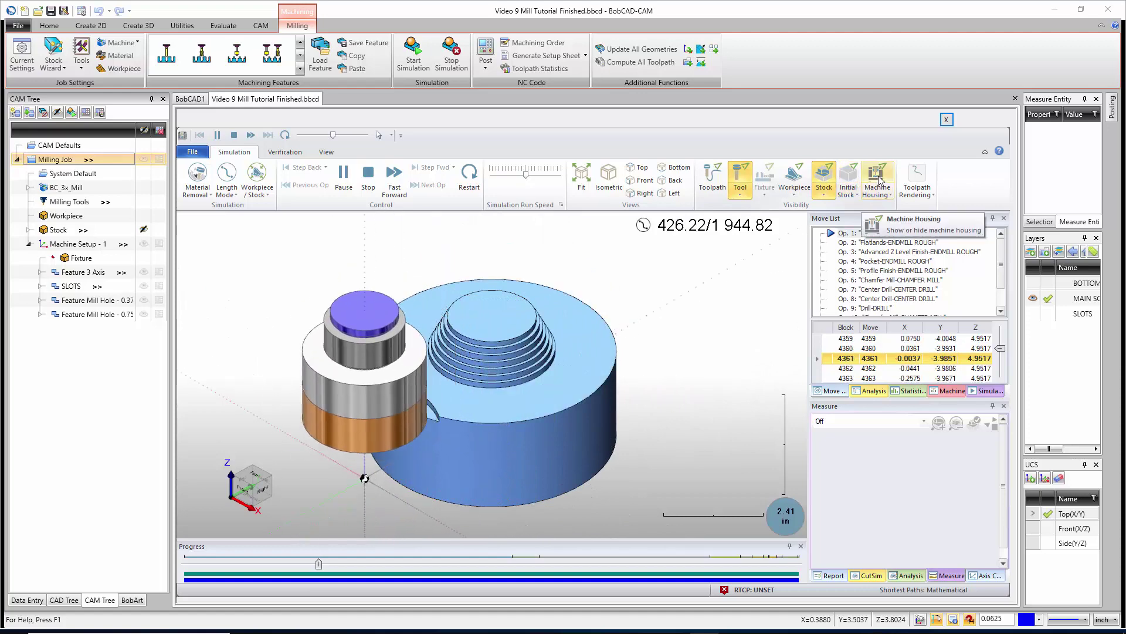
Show then hide the machine housing and refit the view around the part
{"action": "left_click", "coordinate": [876, 179]}
{"action": "scroll", "coordinate": [506, 442], "scroll_direction": "down", "scroll_amount": 3}
{"action": "scroll", "coordinate": [506, 441], "scroll_direction": "down", "scroll_amount": 6}
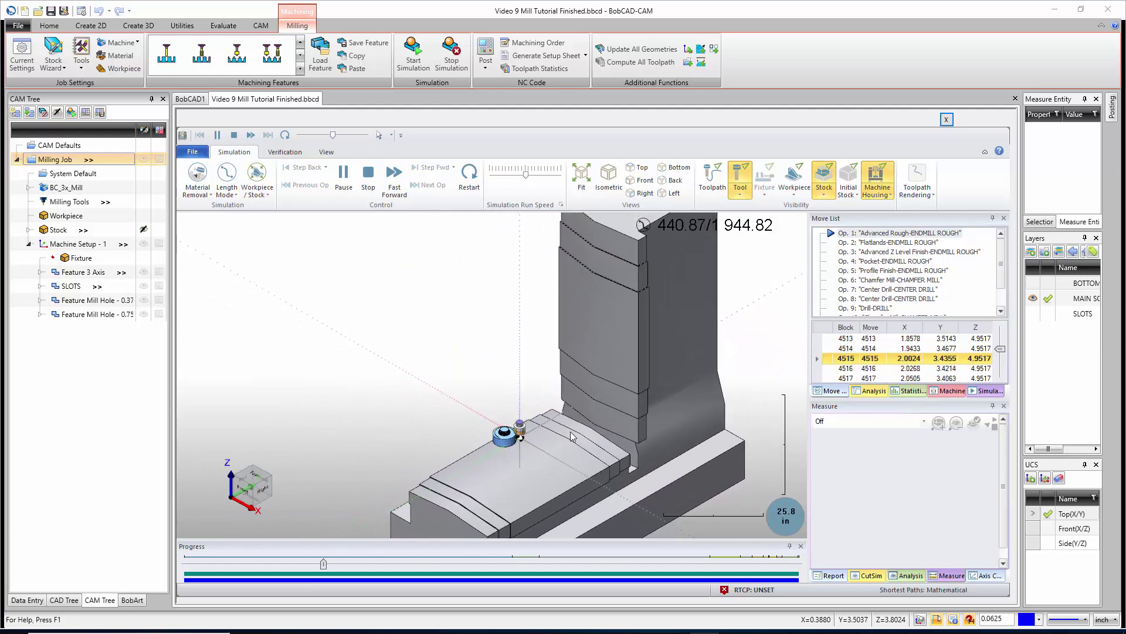
{"action": "left_click", "coordinate": [883, 196]}
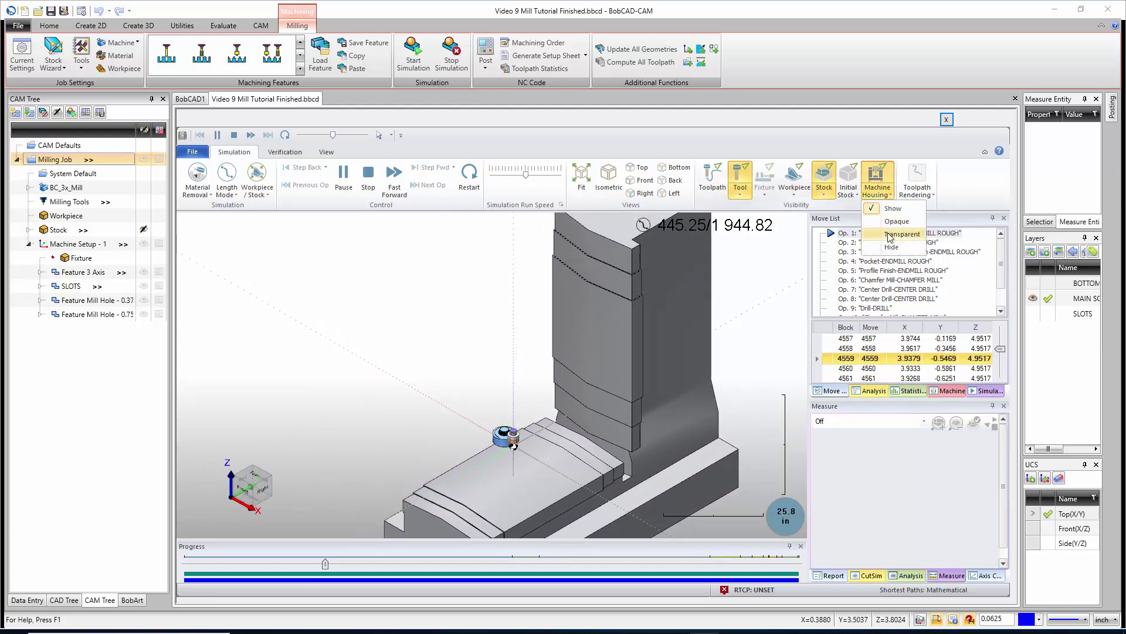
{"action": "left_click", "coordinate": [885, 234]}
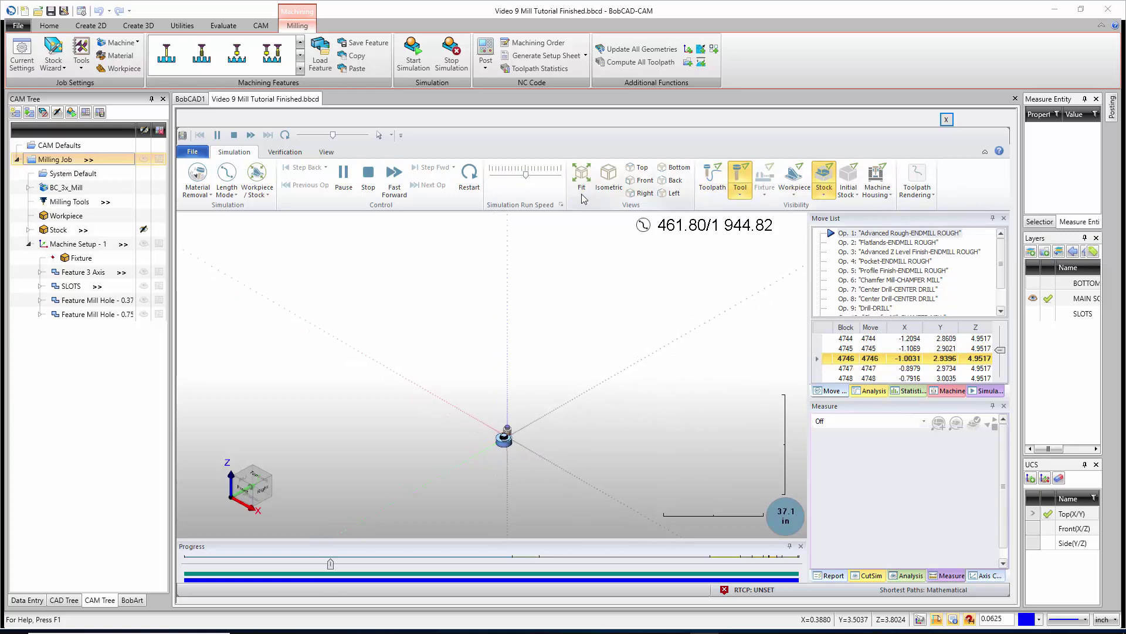
{"action": "left_click", "coordinate": [712, 179]}
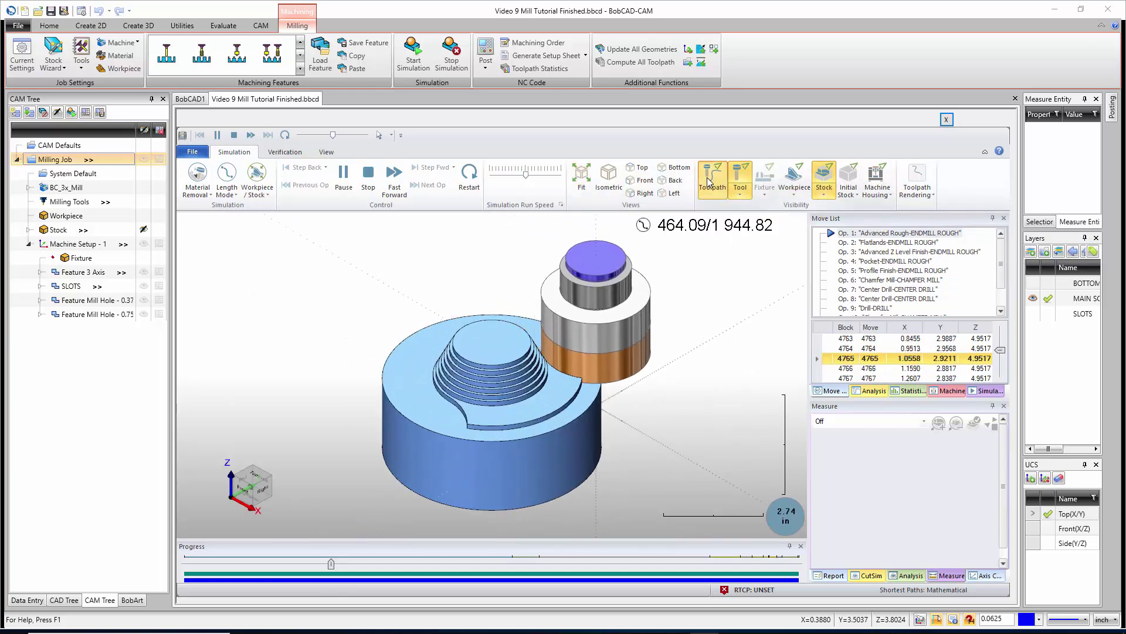
Set Toolpath Rendering to All Op, then change it to Segment
{"action": "left_click", "coordinate": [916, 189]}
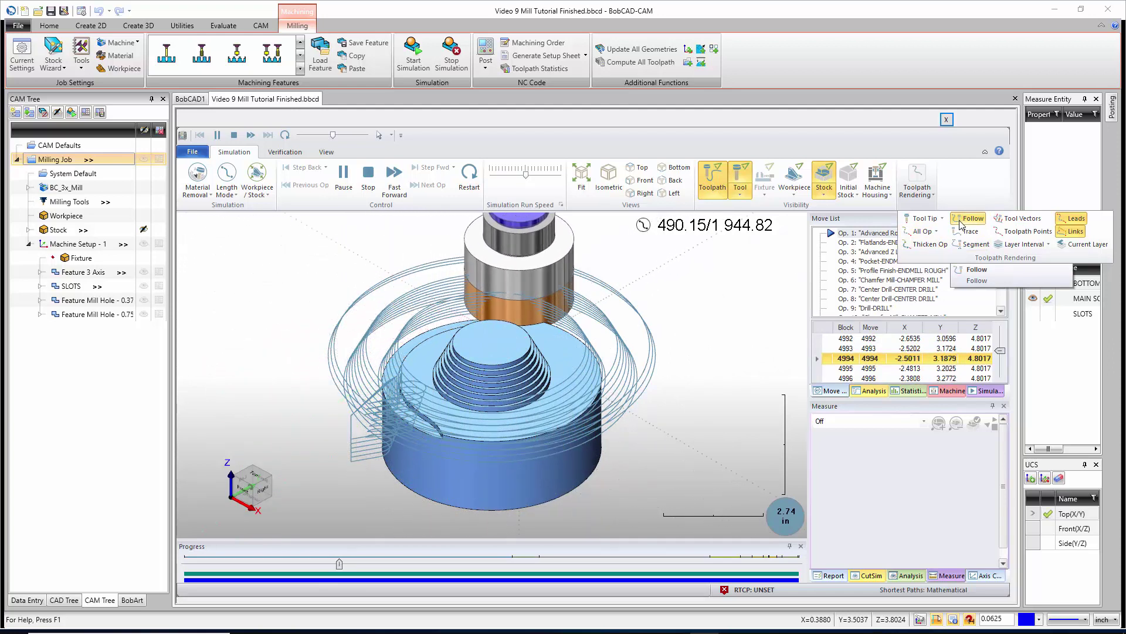
{"action": "left_click", "coordinate": [923, 234]}
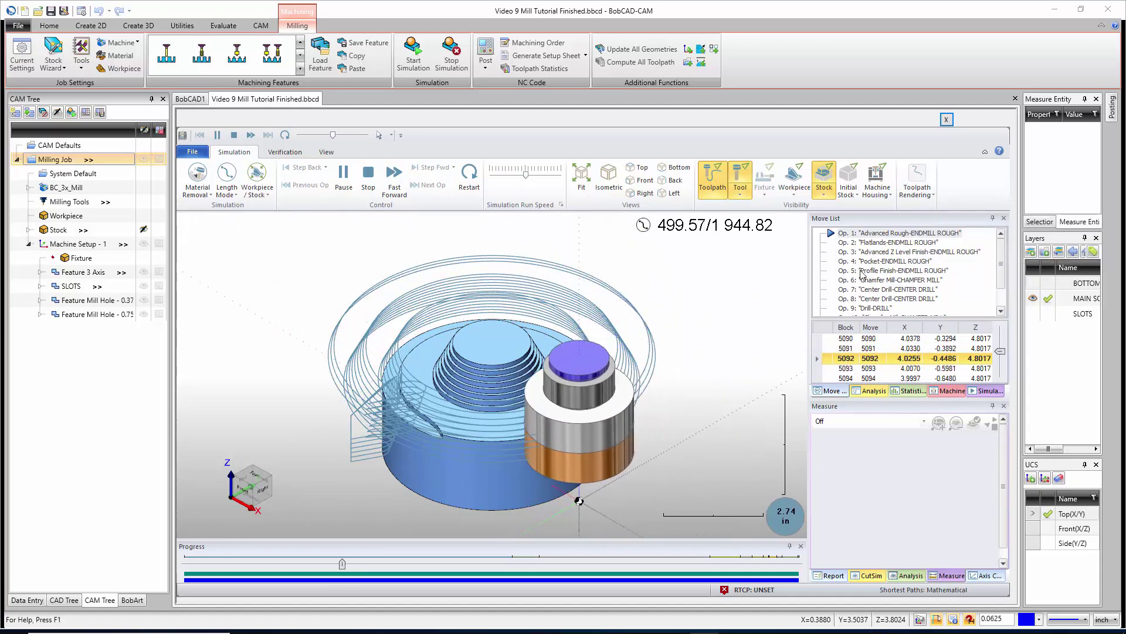
{"action": "left_click", "coordinate": [920, 196]}
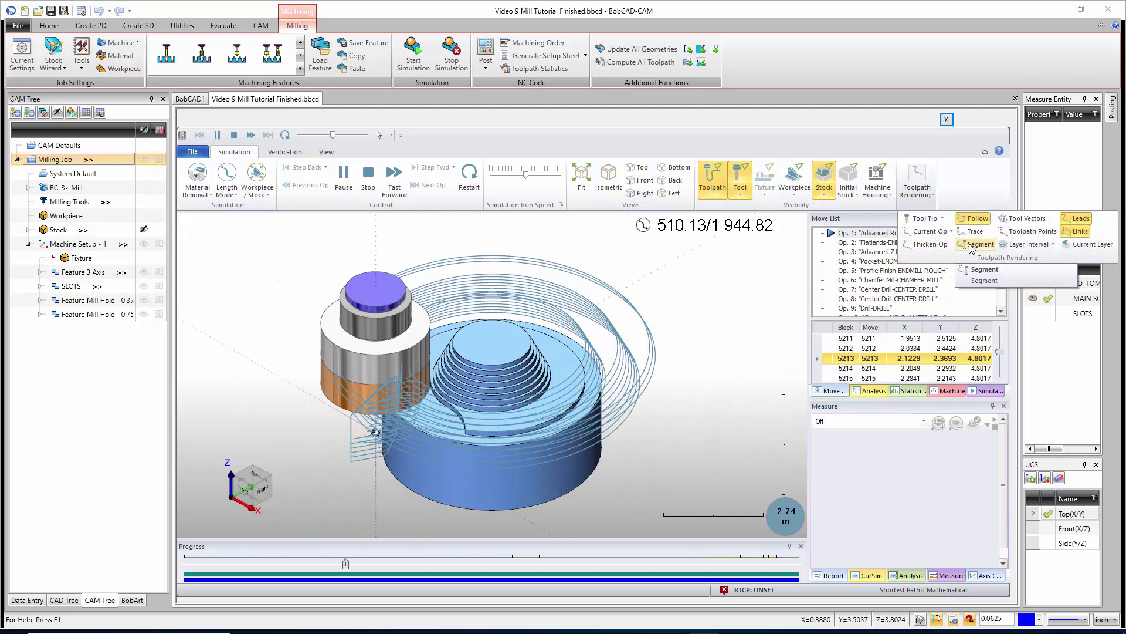
{"action": "left_click", "coordinate": [971, 245]}
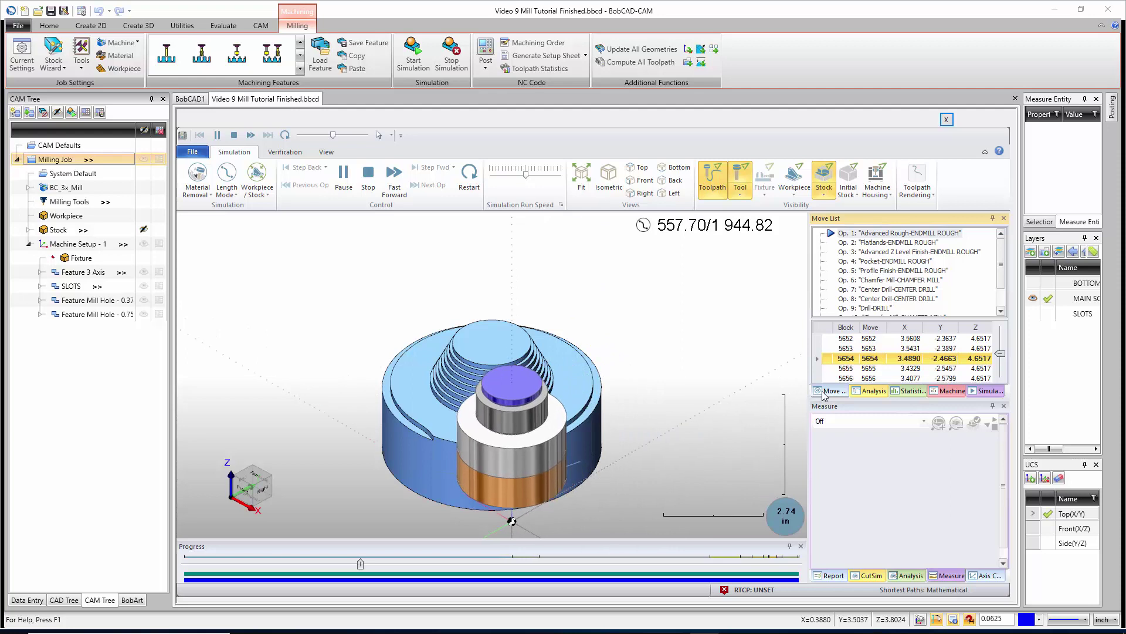
Enlarge the move list panel and its block grid, then show the Analysis operation table
{"action": "left_click_drag", "start_coordinate": [795, 380], "coordinate": [700, 380]}
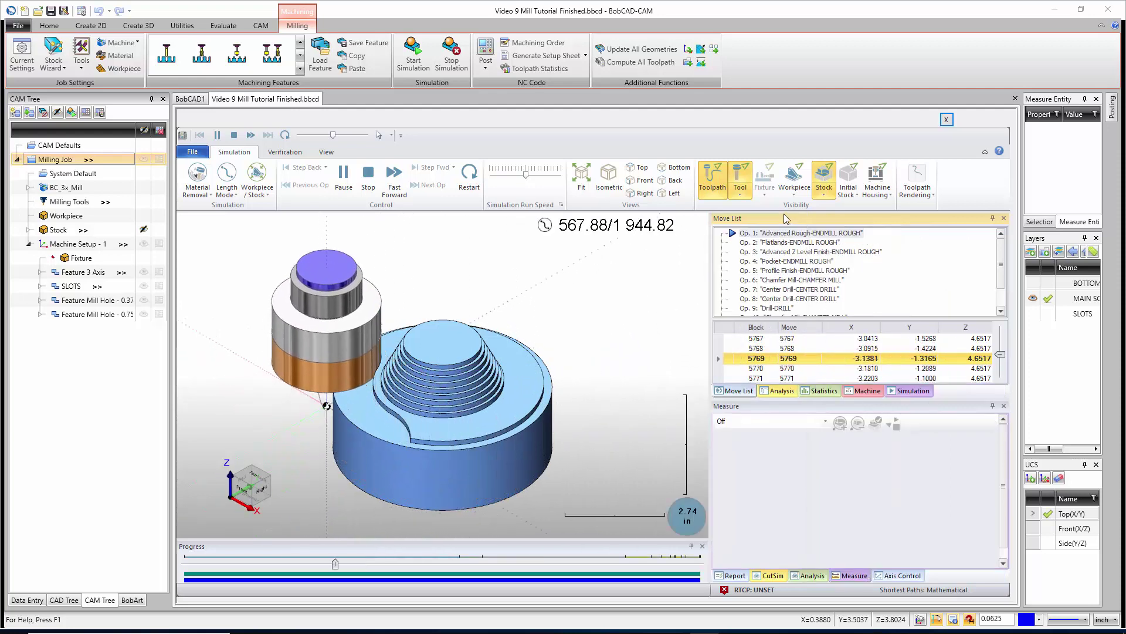
{"action": "left_click_drag", "start_coordinate": [794, 317], "coordinate": [793, 258]}
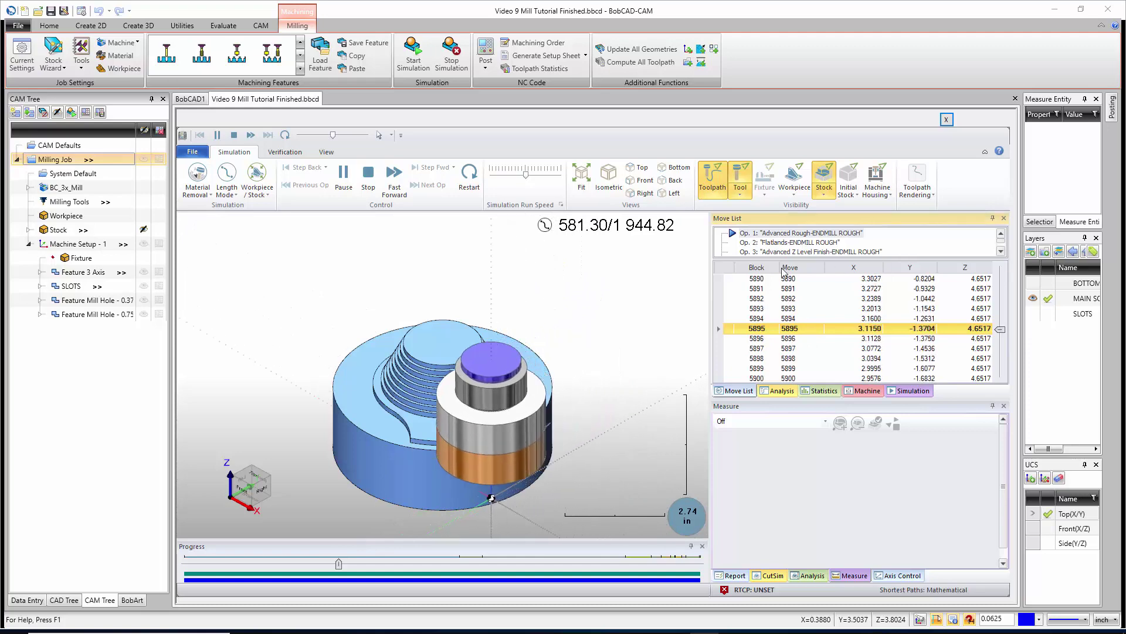
{"action": "left_click", "coordinate": [781, 390]}
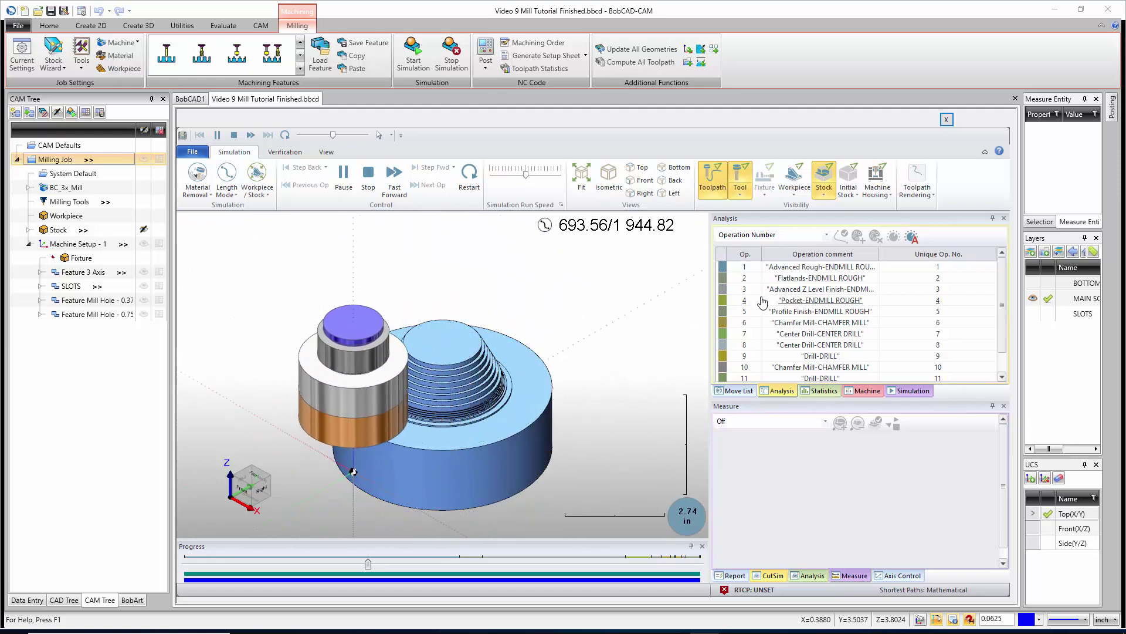
Scroll through the Statistics values, then display the BC_3x_Mill machine component tree
{"action": "left_click", "coordinate": [813, 391]}
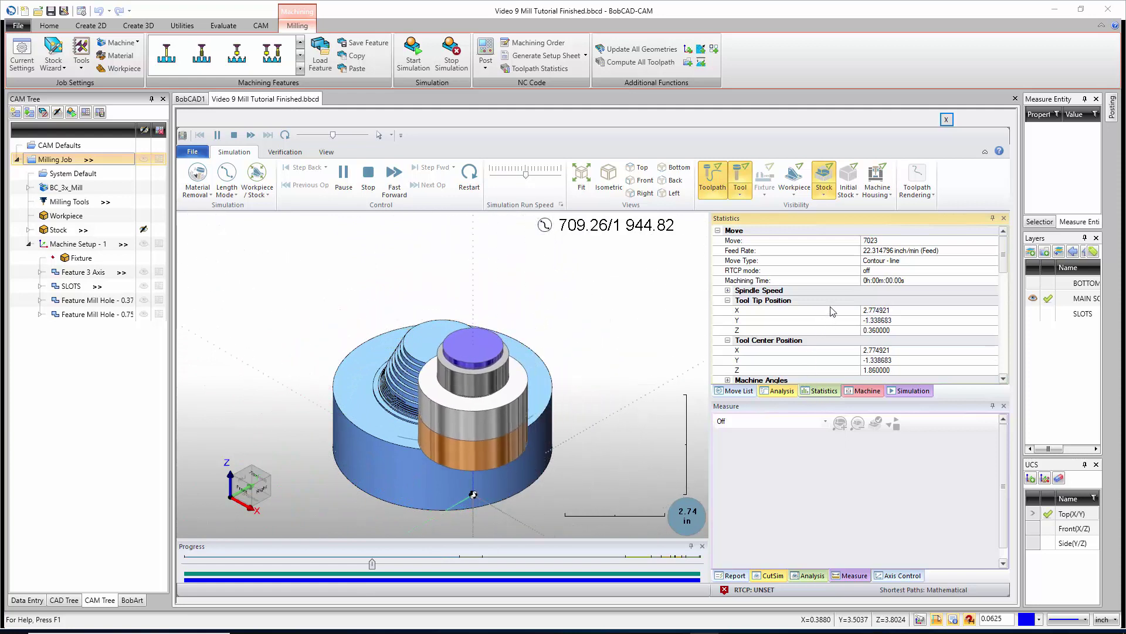
{"action": "scroll", "coordinate": [861, 301], "scroll_direction": "down", "scroll_amount": 1}
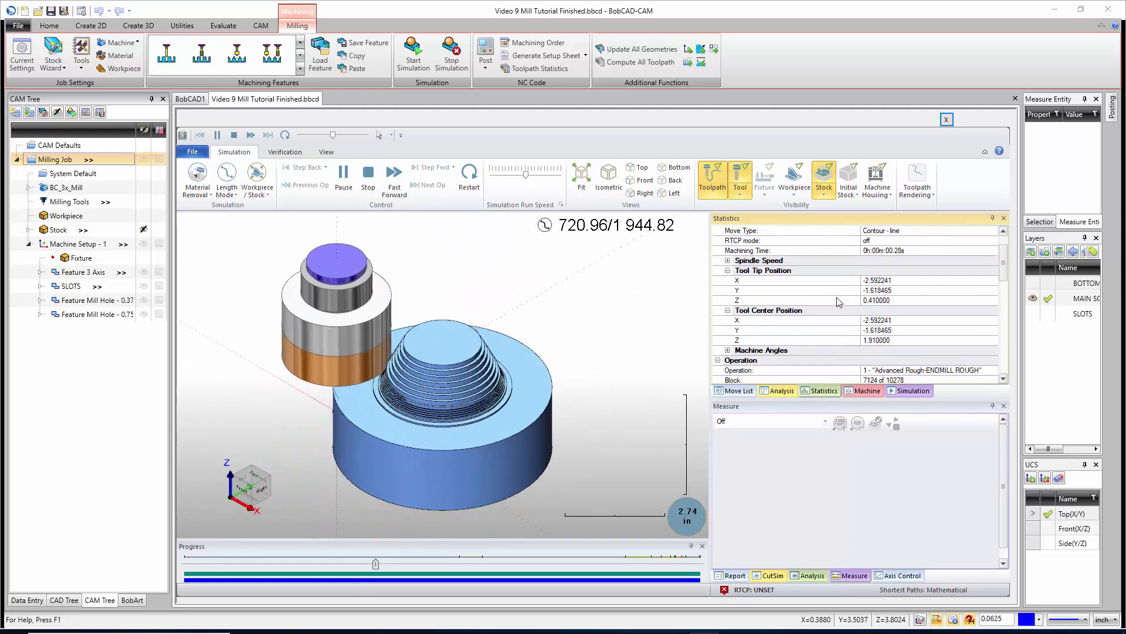
{"action": "scroll", "coordinate": [837, 303], "scroll_direction": "up", "scroll_amount": 1}
{"action": "scroll", "coordinate": [839, 304], "scroll_direction": "down", "scroll_amount": 10}
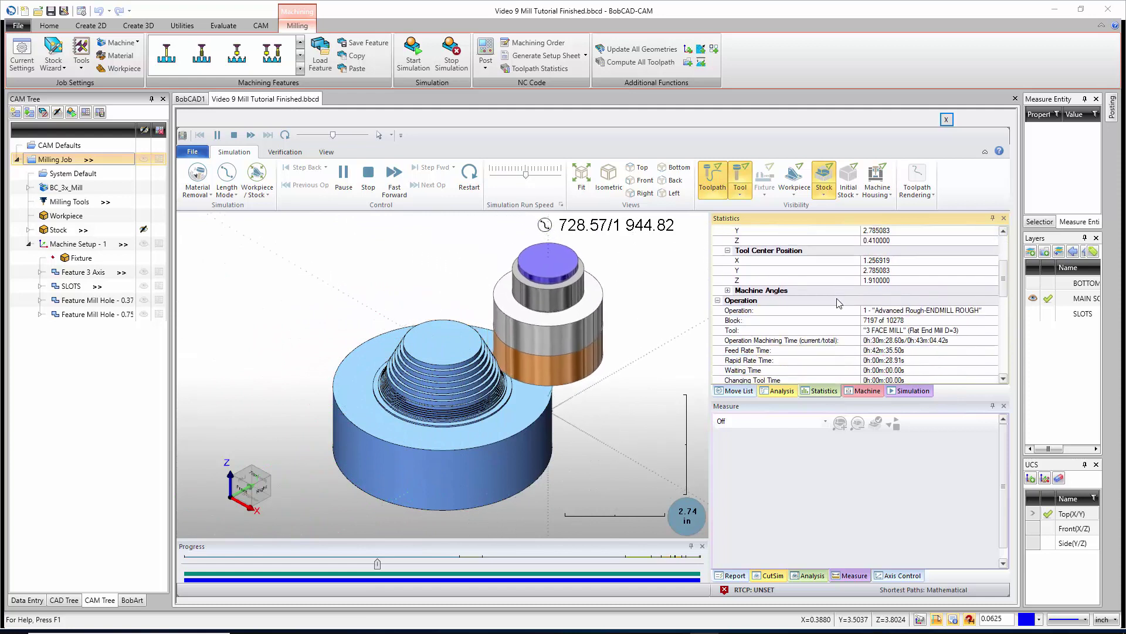
{"action": "scroll", "coordinate": [837, 305], "scroll_direction": "down", "scroll_amount": 2}
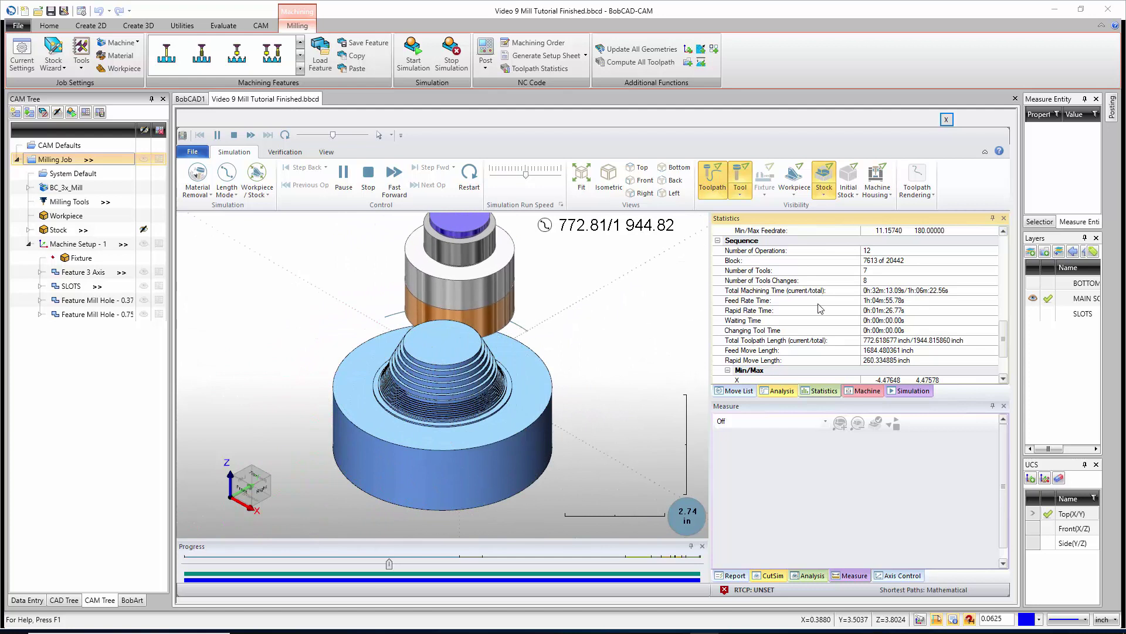
{"action": "left_click", "coordinate": [866, 390]}
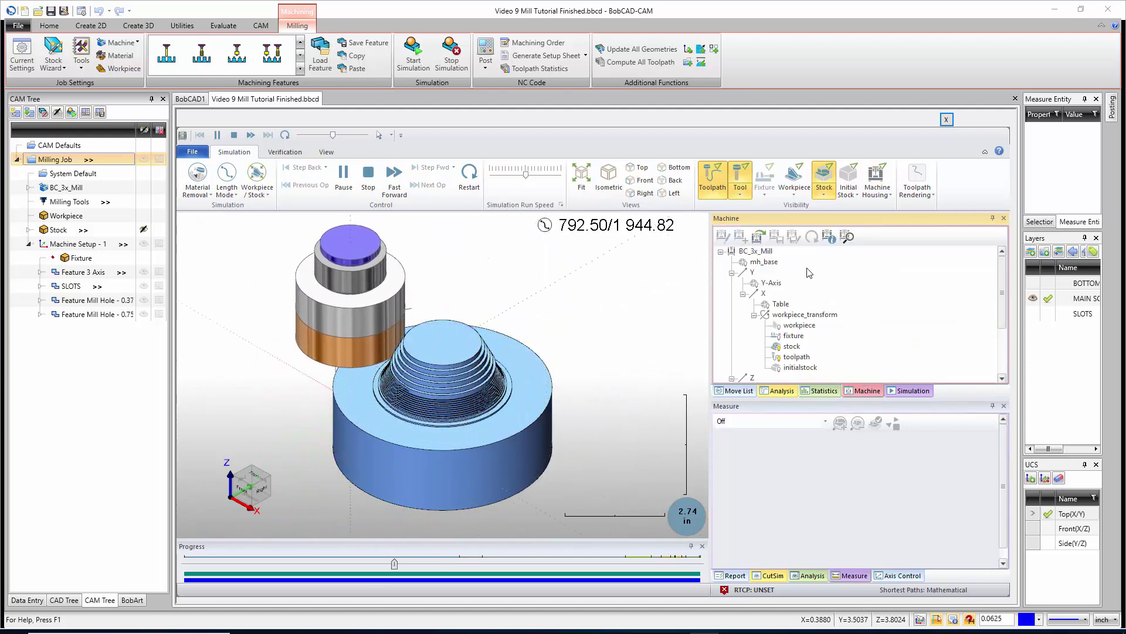
Review the stop-condition settings with pause on stop commands, then show the Move List
{"action": "left_click", "coordinate": [911, 391]}
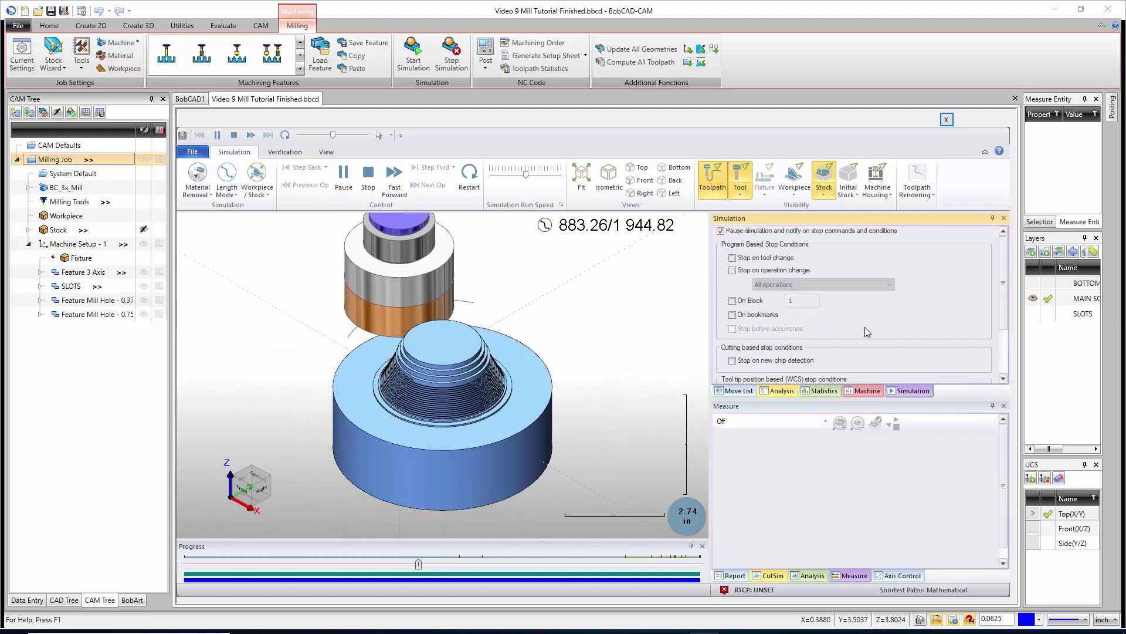
{"action": "left_click_drag", "start_coordinate": [1002, 287], "coordinate": [1000, 336]}
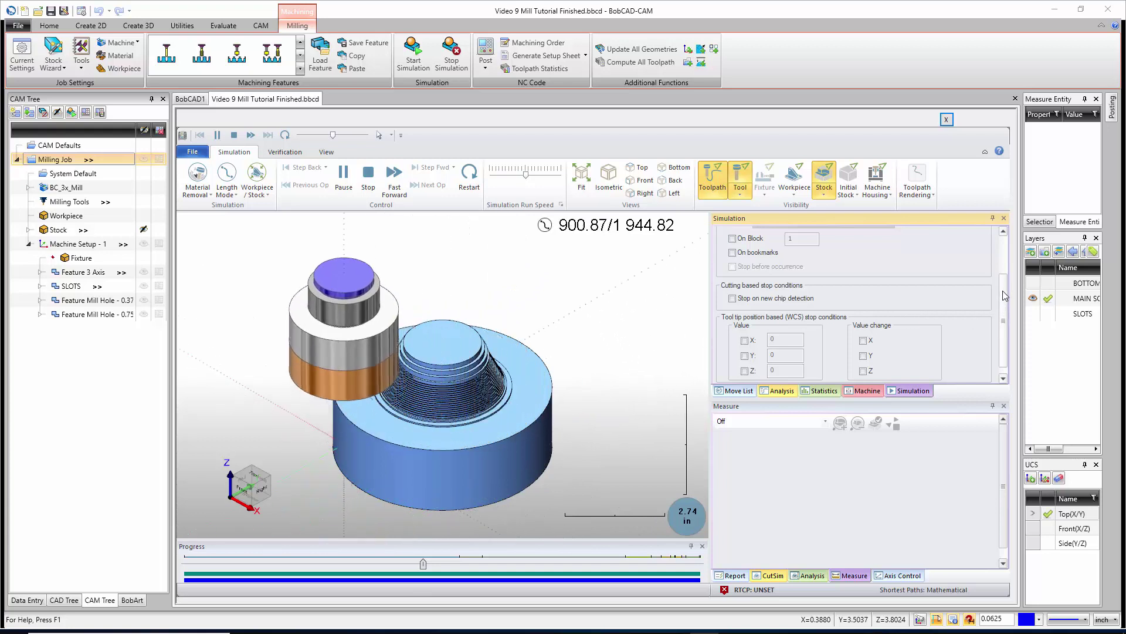
{"action": "left_click_drag", "start_coordinate": [1005, 297], "coordinate": [1004, 301]}
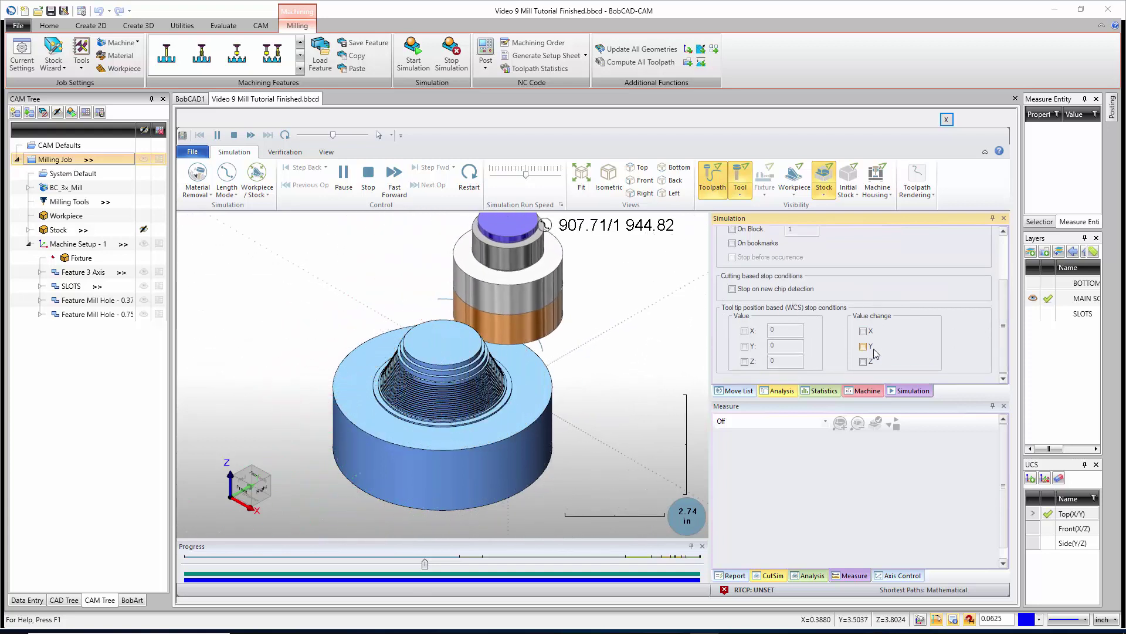
{"action": "left_click", "coordinate": [736, 390]}
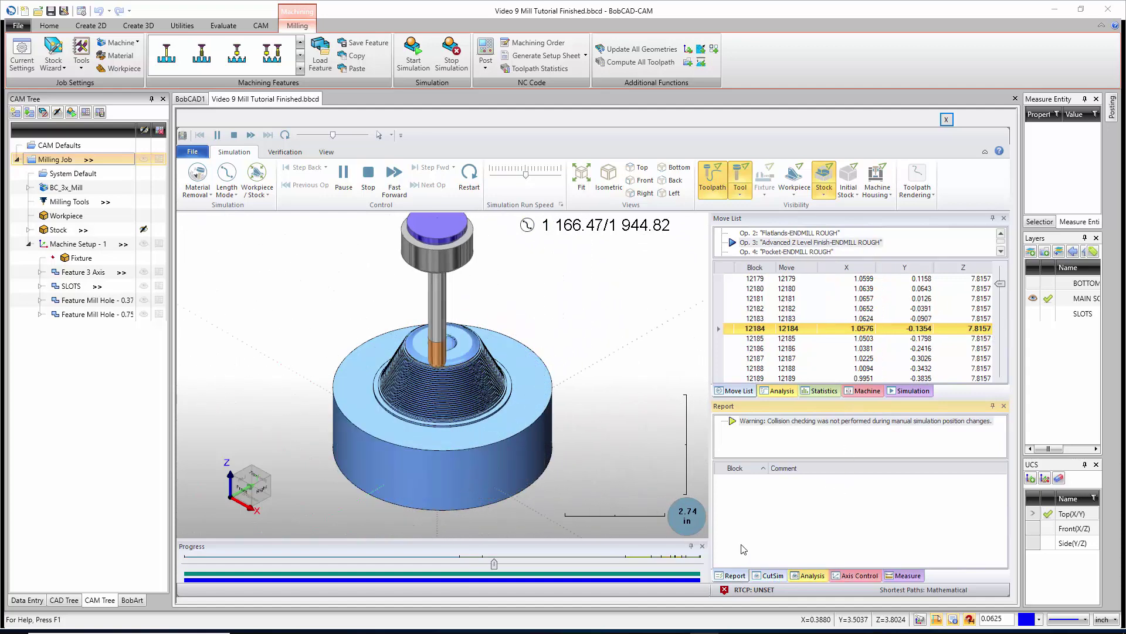
Scroll through the CutSim accuracy and collision-check settings, then show the Analysis panel (scheme None)
{"action": "left_click", "coordinate": [772, 576]}
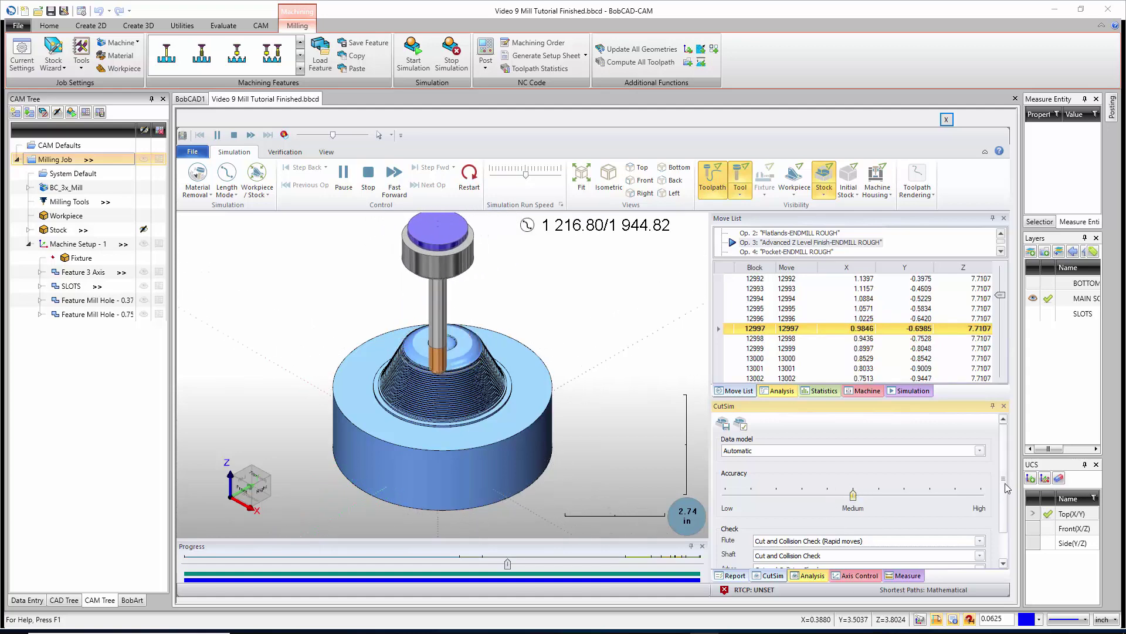
{"action": "scroll", "coordinate": [989, 543], "scroll_direction": "down", "scroll_amount": 2}
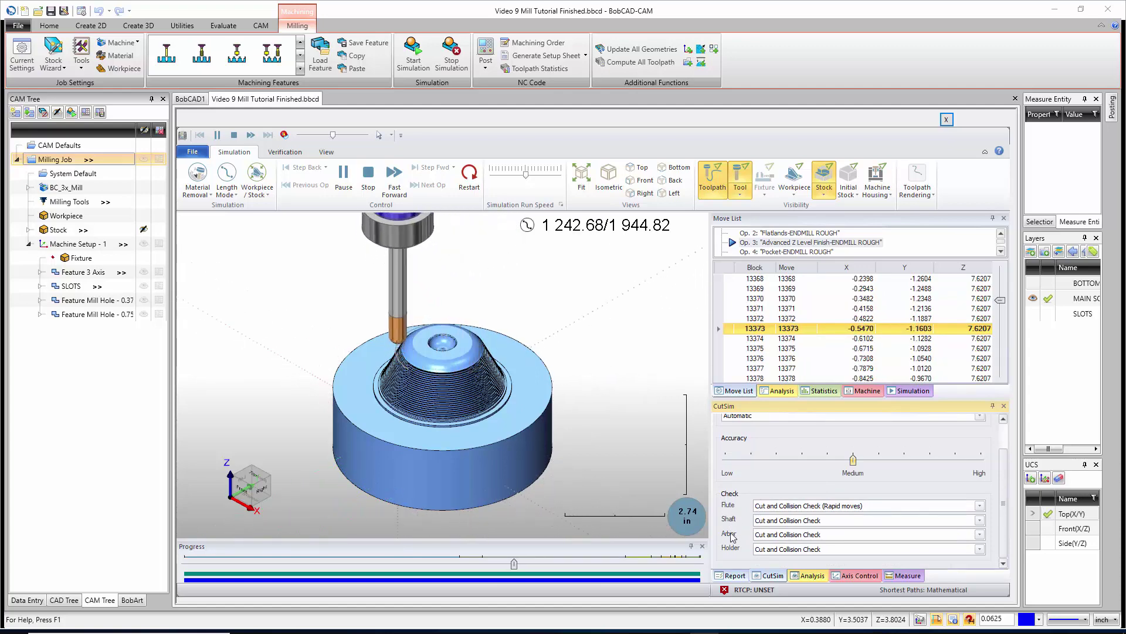
{"action": "scroll", "coordinate": [1004, 494], "scroll_direction": "up", "scroll_amount": 2}
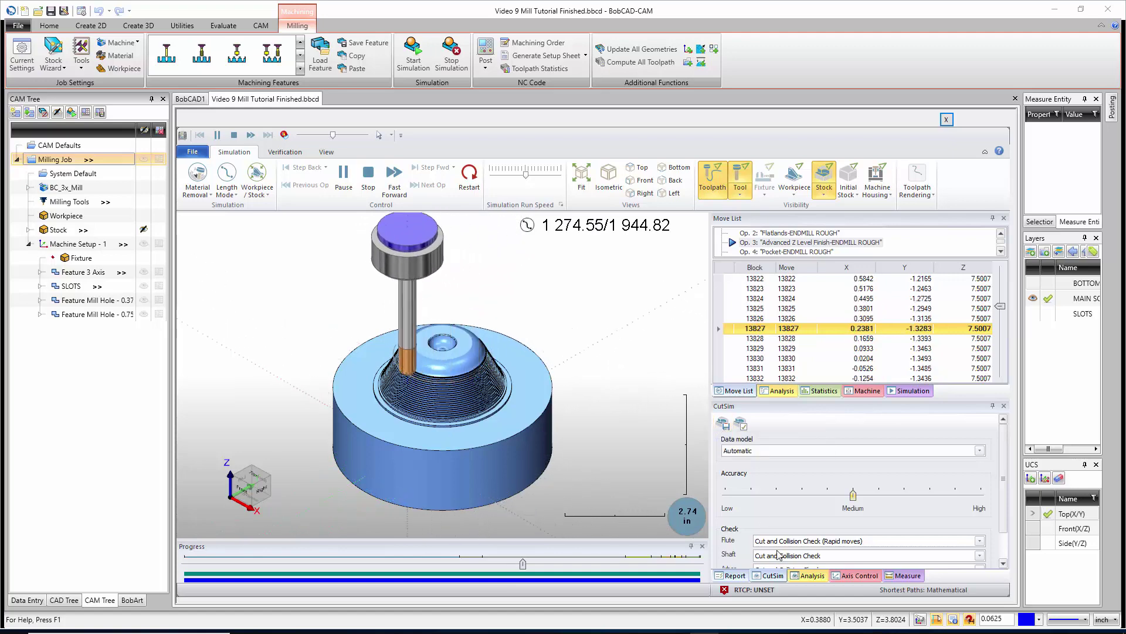
{"action": "left_click", "coordinate": [809, 575]}
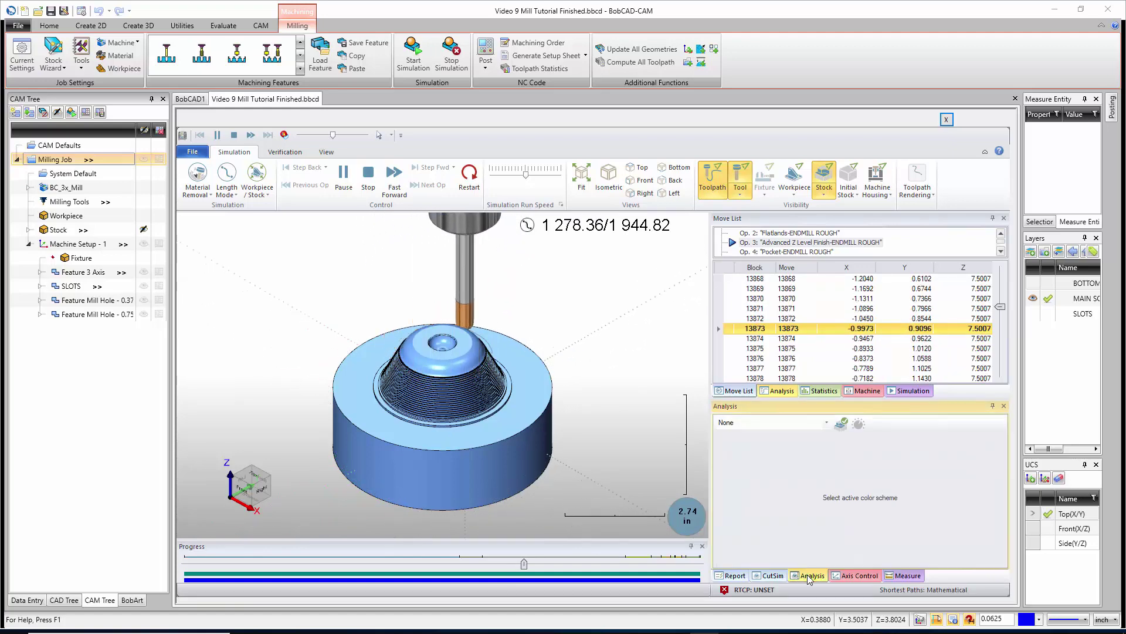
Colour the simulation by tool number with tool 2 red, refresh, then set the scheme back to None
{"action": "left_click", "coordinate": [782, 423]}
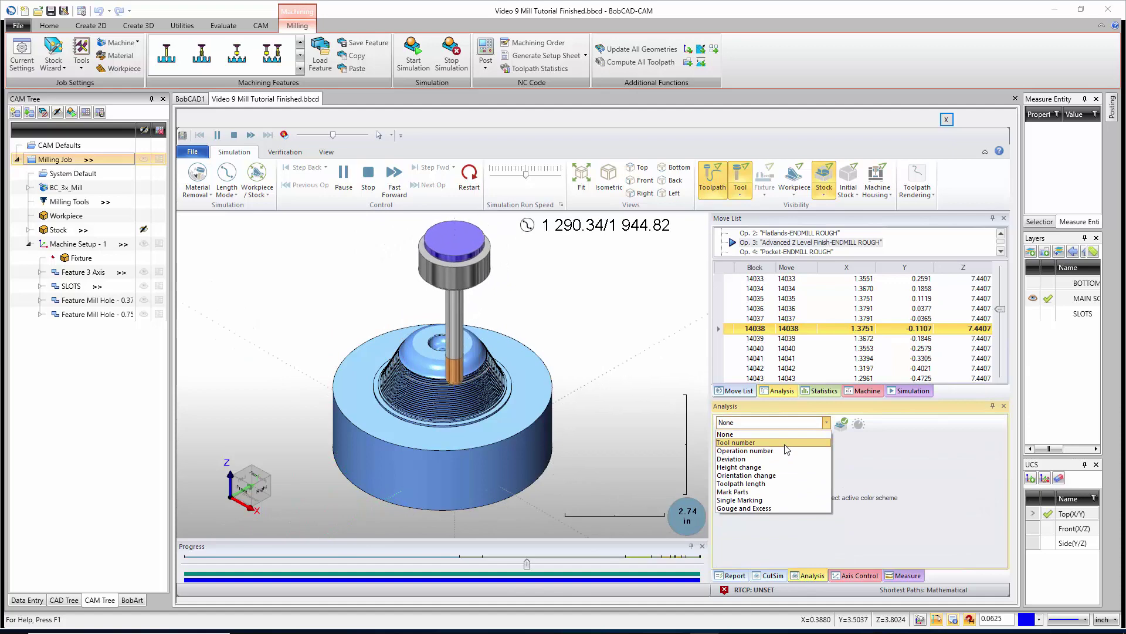
{"action": "left_click", "coordinate": [783, 443]}
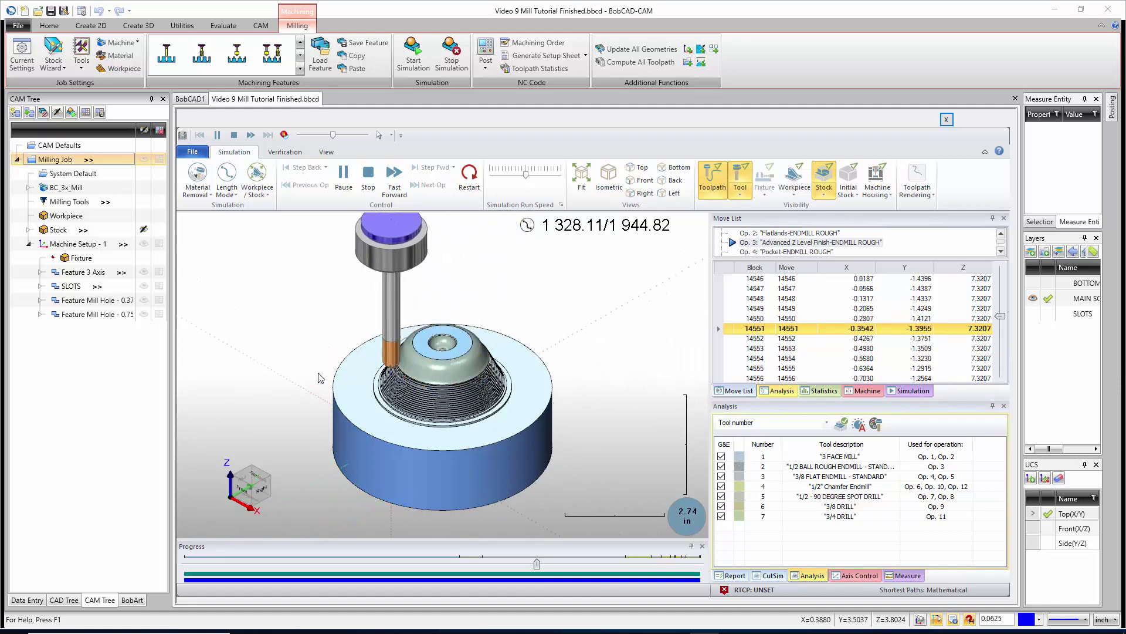
{"action": "left_click", "coordinate": [739, 467]}
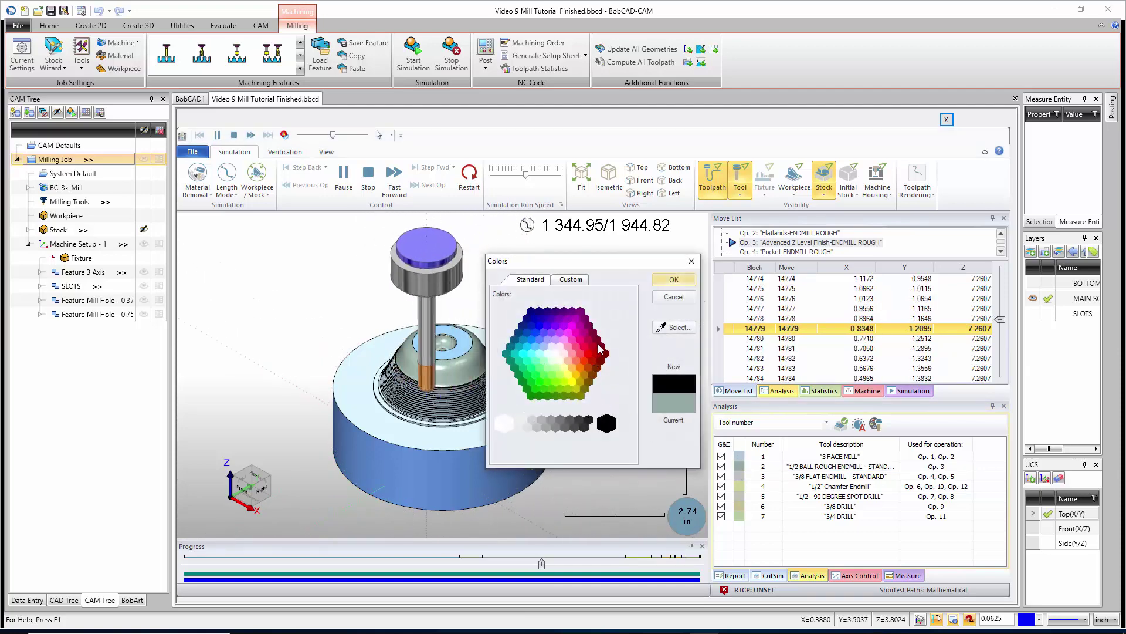
{"action": "left_click", "coordinate": [588, 353]}
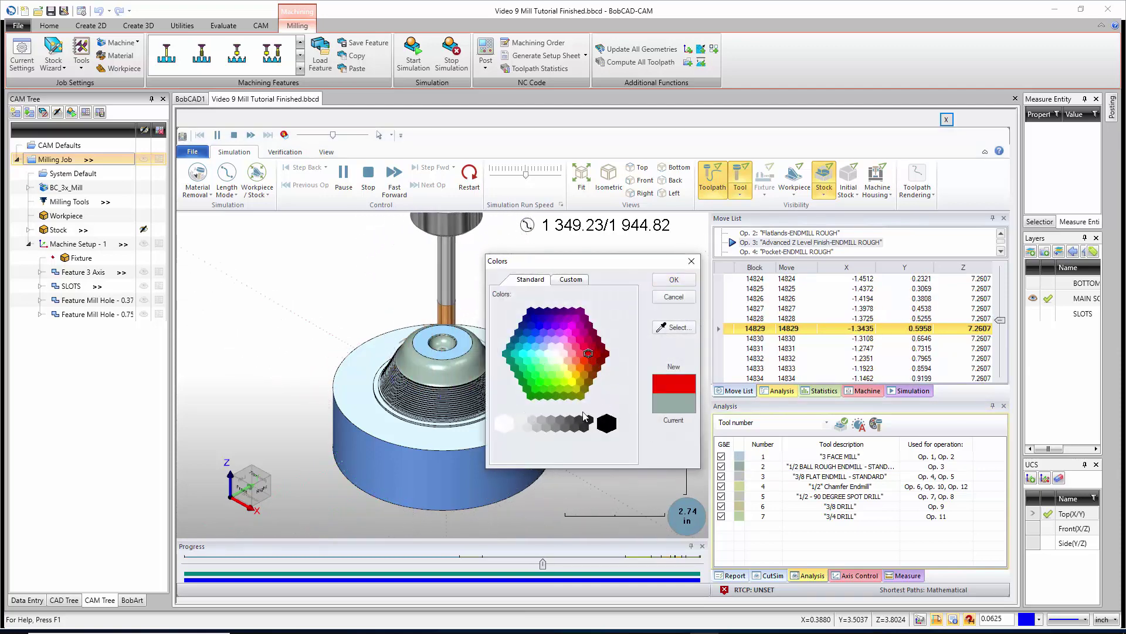
{"action": "left_click", "coordinate": [674, 281]}
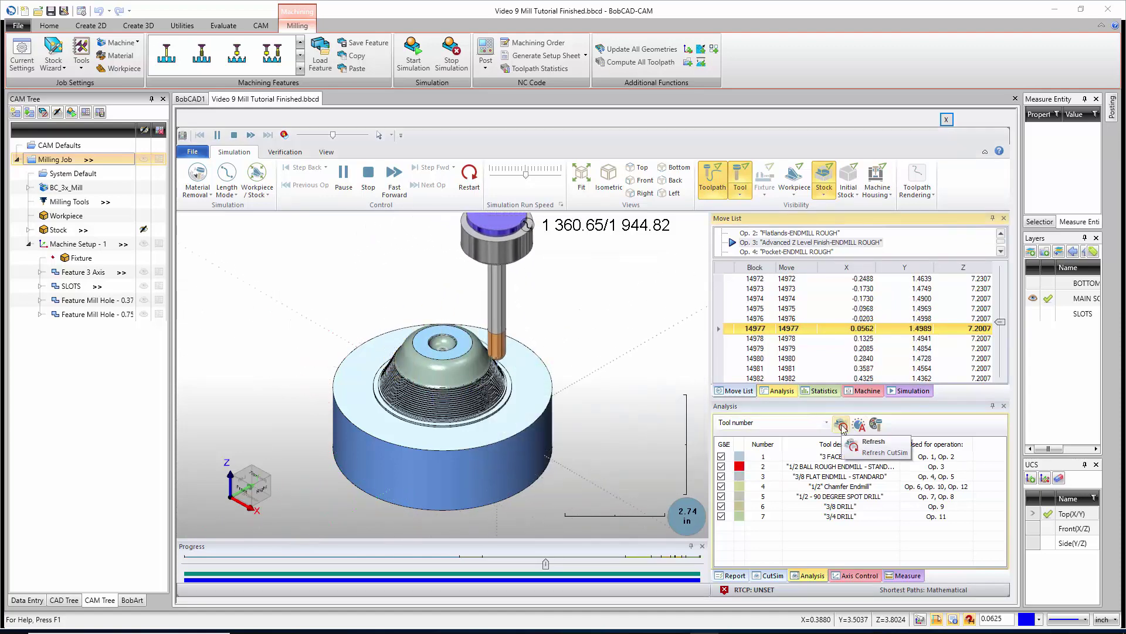
{"action": "left_click", "coordinate": [842, 424]}
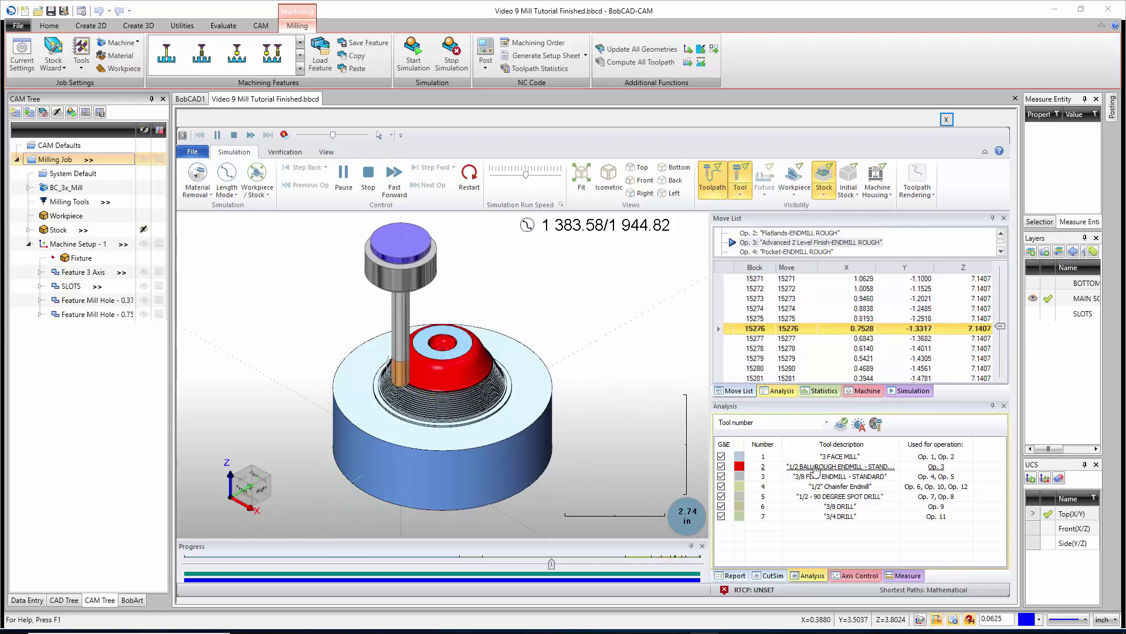
{"action": "left_click", "coordinate": [776, 421]}
{"action": "left_click", "coordinate": [734, 433]}
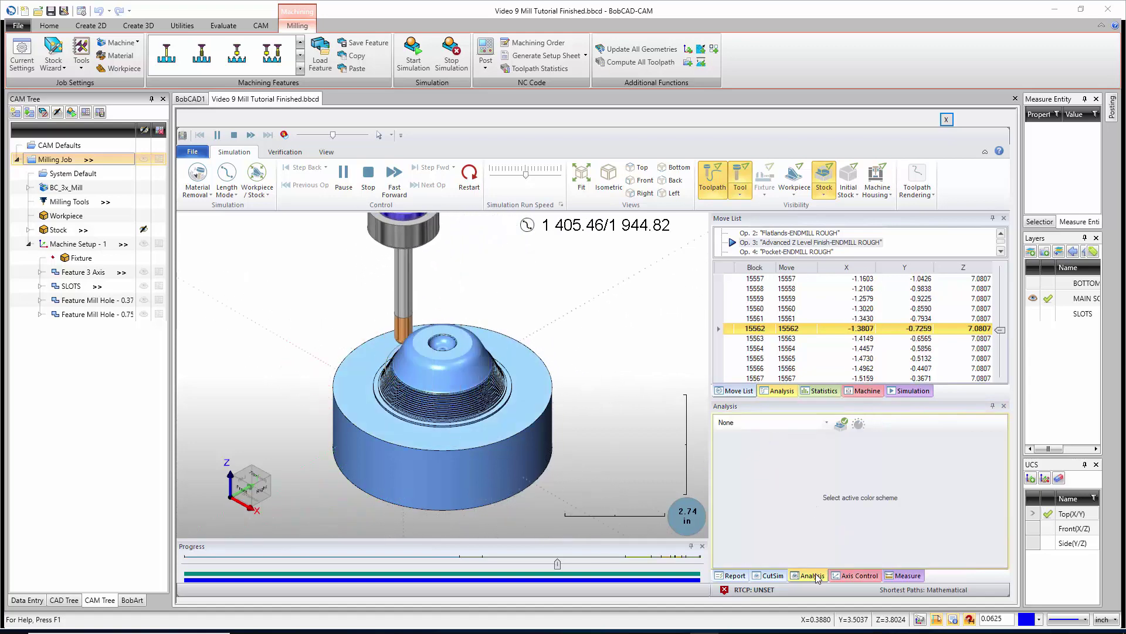
Show the Axis Control readouts, measure a point on the part in Points mode, then remove all measurements
{"action": "left_click", "coordinate": [856, 576]}
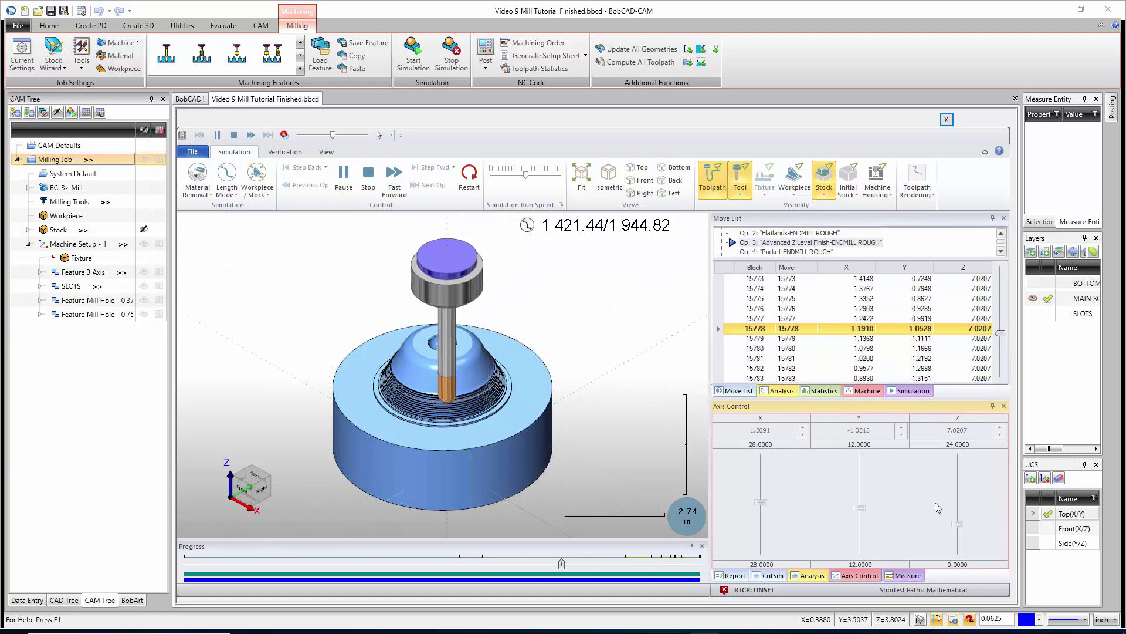
{"action": "left_click", "coordinate": [908, 576]}
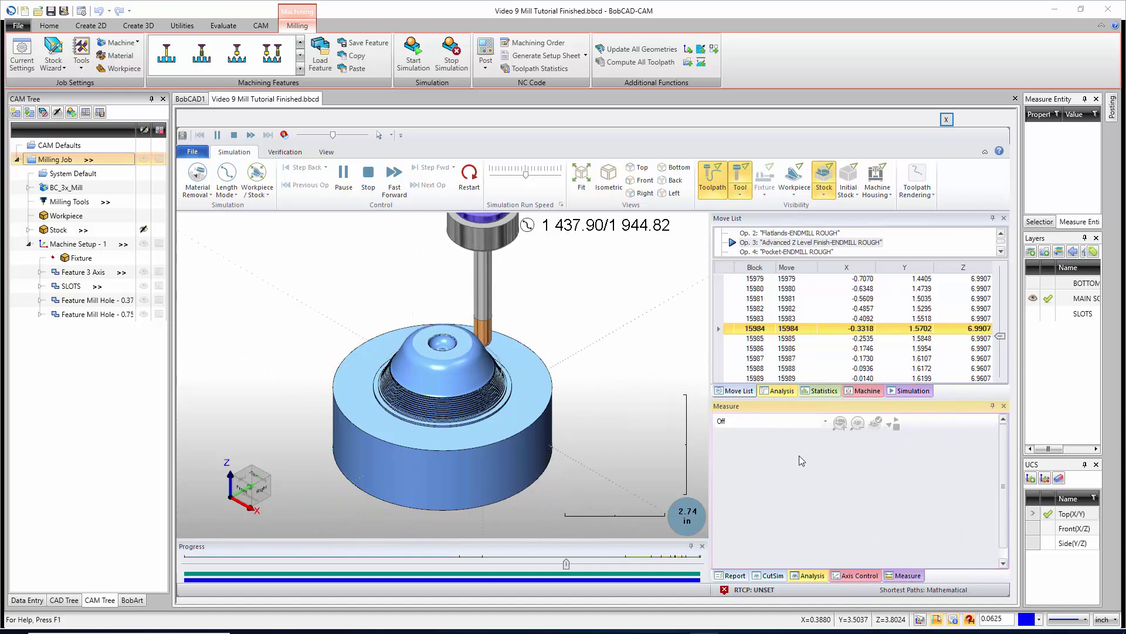
{"action": "left_click", "coordinate": [783, 422]}
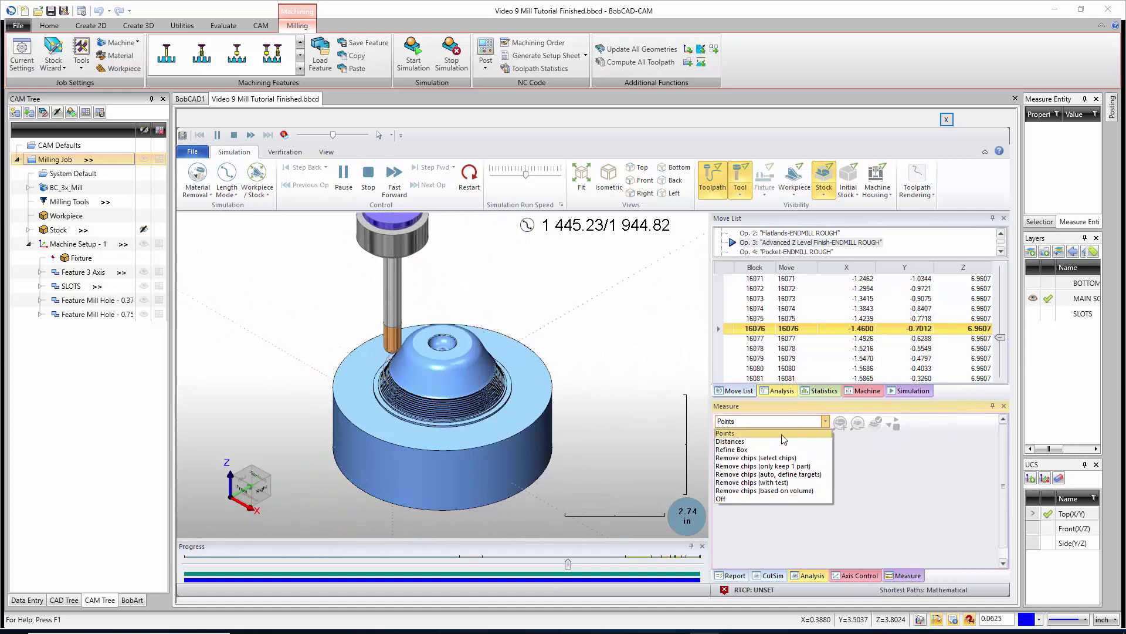
{"action": "left_click", "coordinate": [782, 435]}
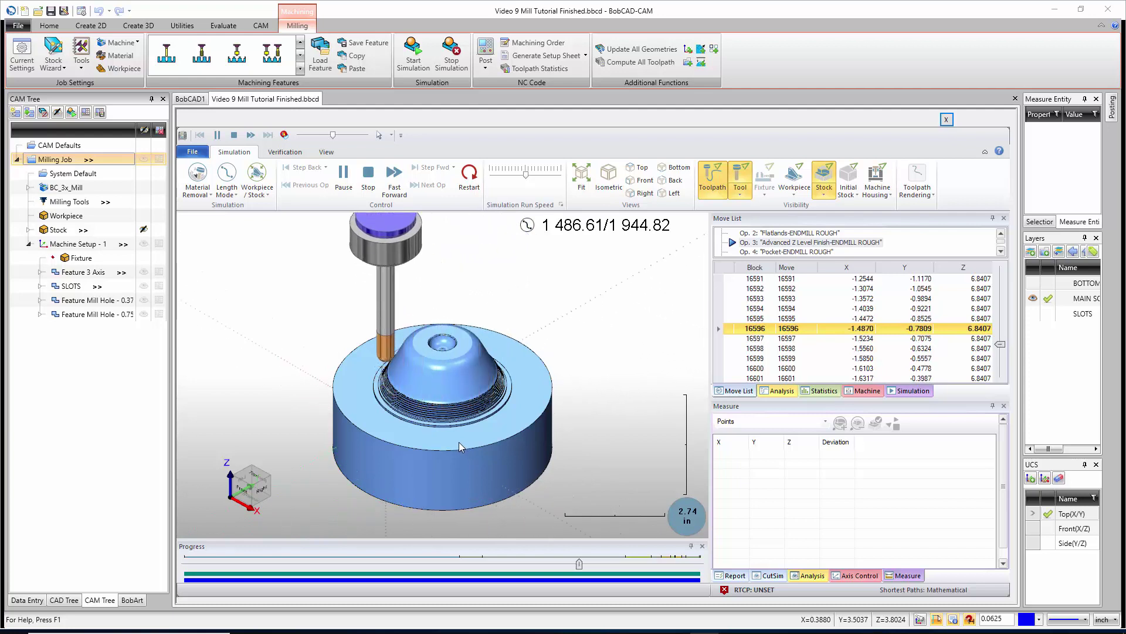
{"action": "right_click", "coordinate": [787, 485]}
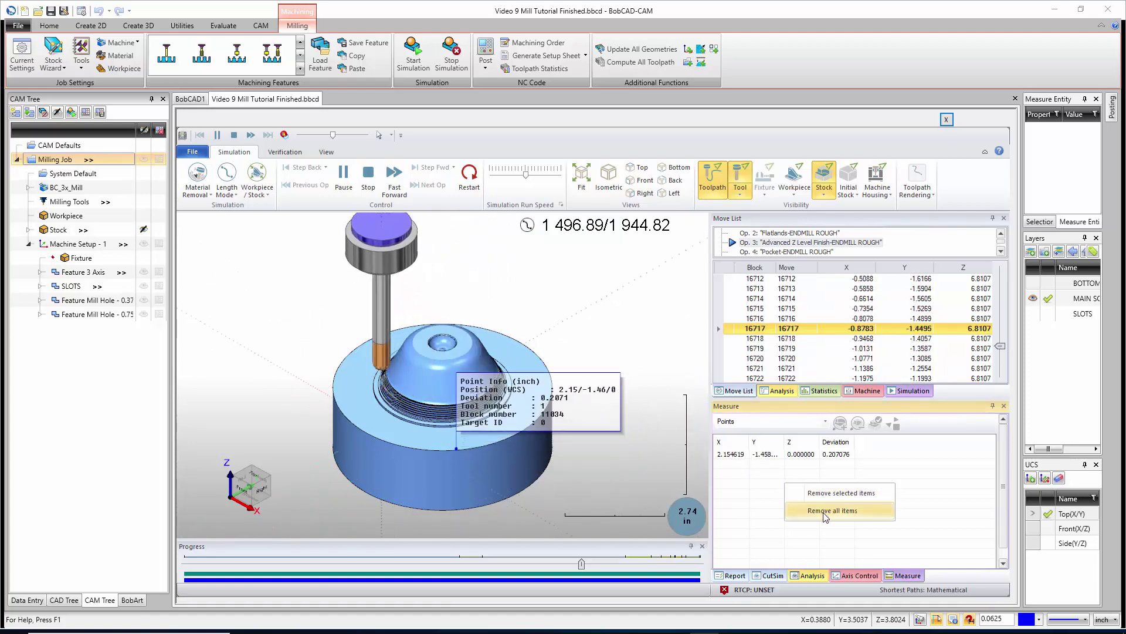
{"action": "left_click", "coordinate": [828, 511]}
{"action": "left_click", "coordinate": [783, 422]}
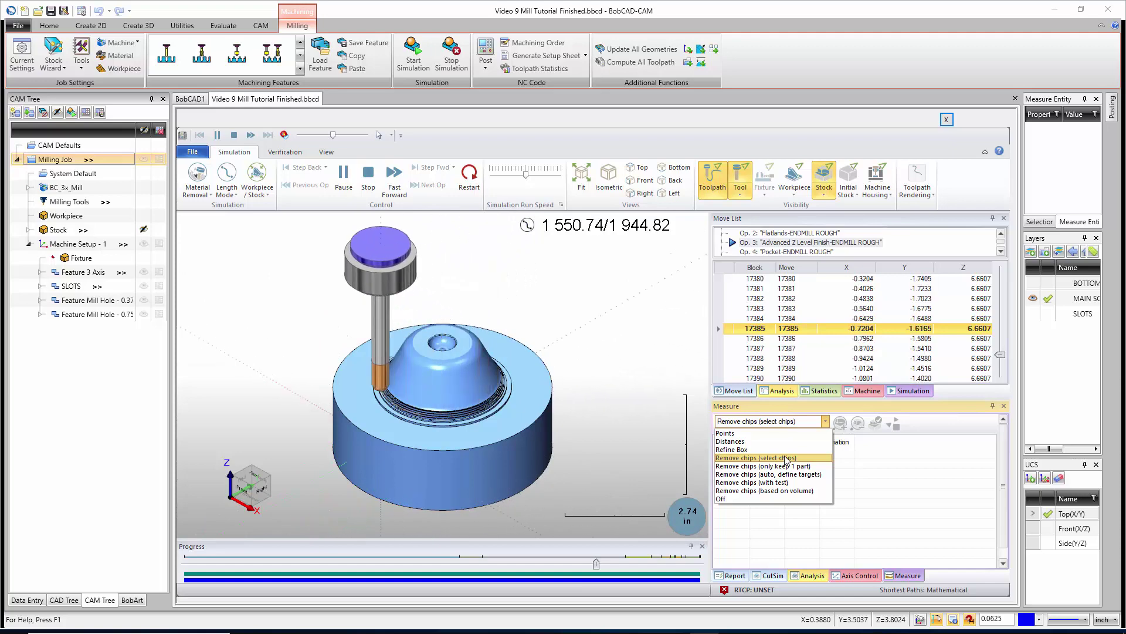
Keep Points as the measure mode, pause and jump the simulation ahead, then show the Verification tools
{"action": "left_click", "coordinate": [725, 433]}
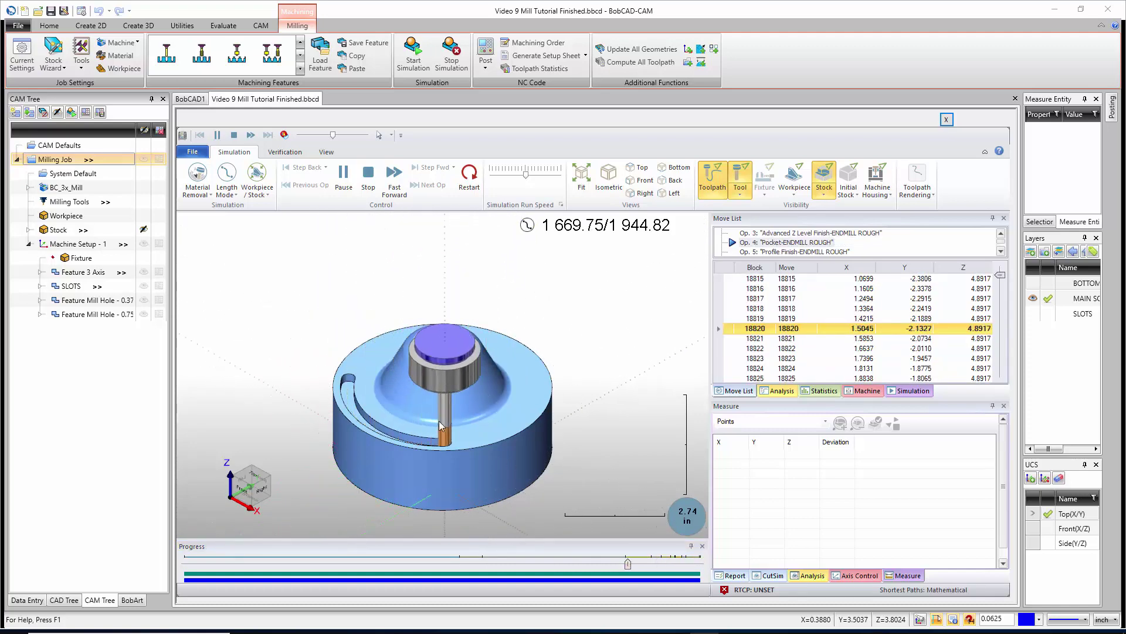
{"action": "left_click", "coordinate": [633, 565]}
{"action": "left_click", "coordinate": [635, 580]}
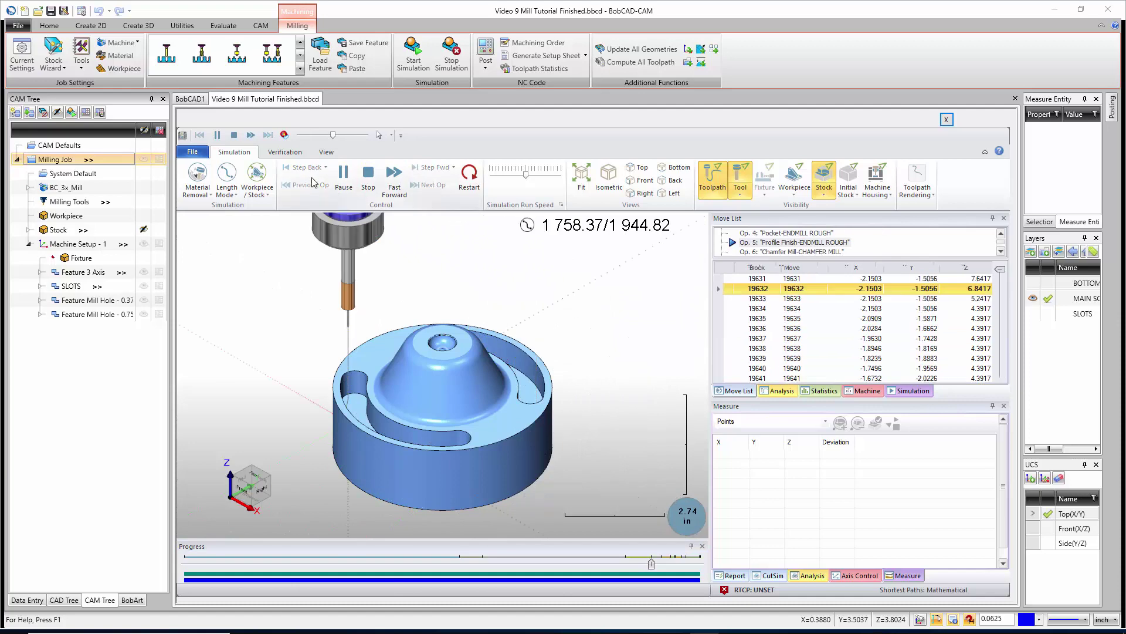
{"action": "left_click", "coordinate": [285, 152]}
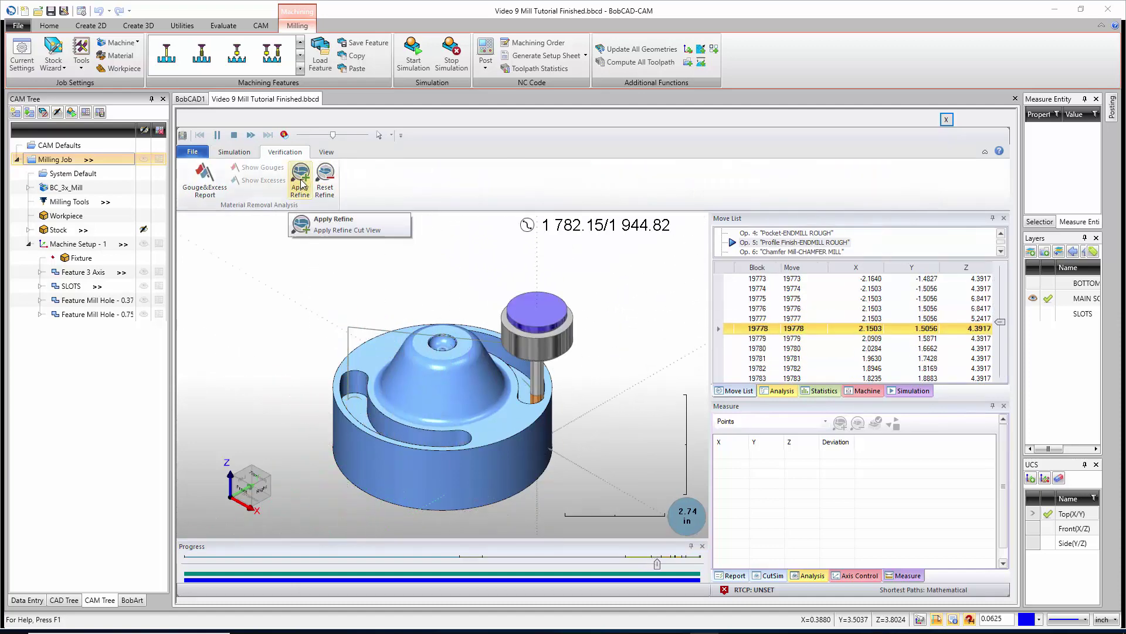
Raise the Simulation Run Speed slider and let the pulley finish machining at 1 944.82/1 944.82
{"action": "scroll", "coordinate": [434, 352], "scroll_direction": "up", "scroll_amount": 8}
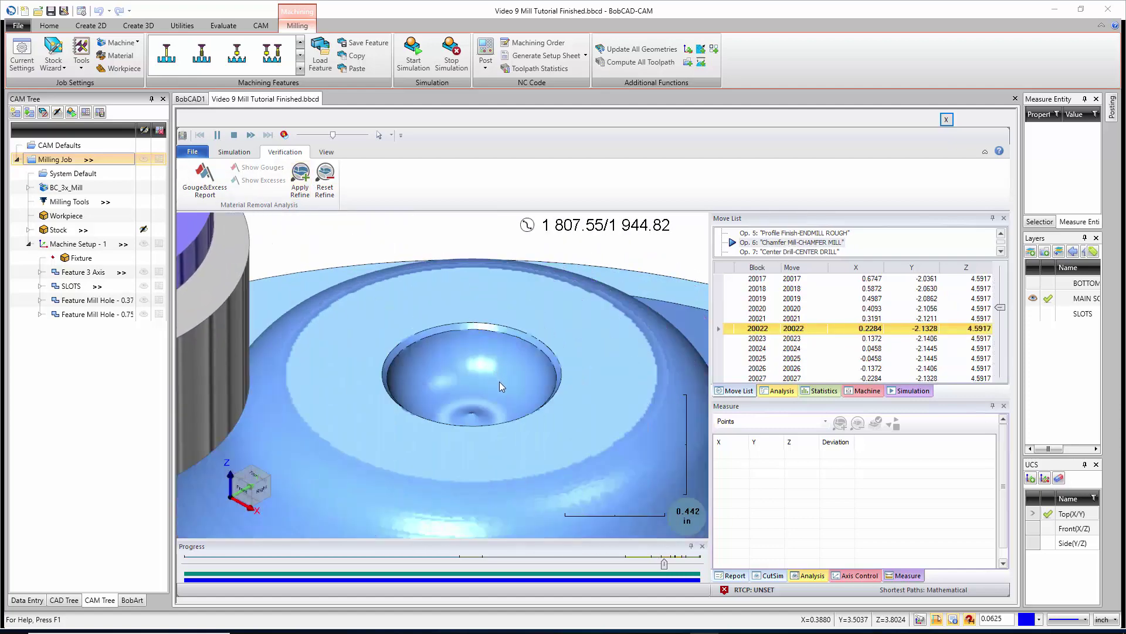
{"action": "scroll", "coordinate": [496, 385], "scroll_direction": "down", "scroll_amount": 3}
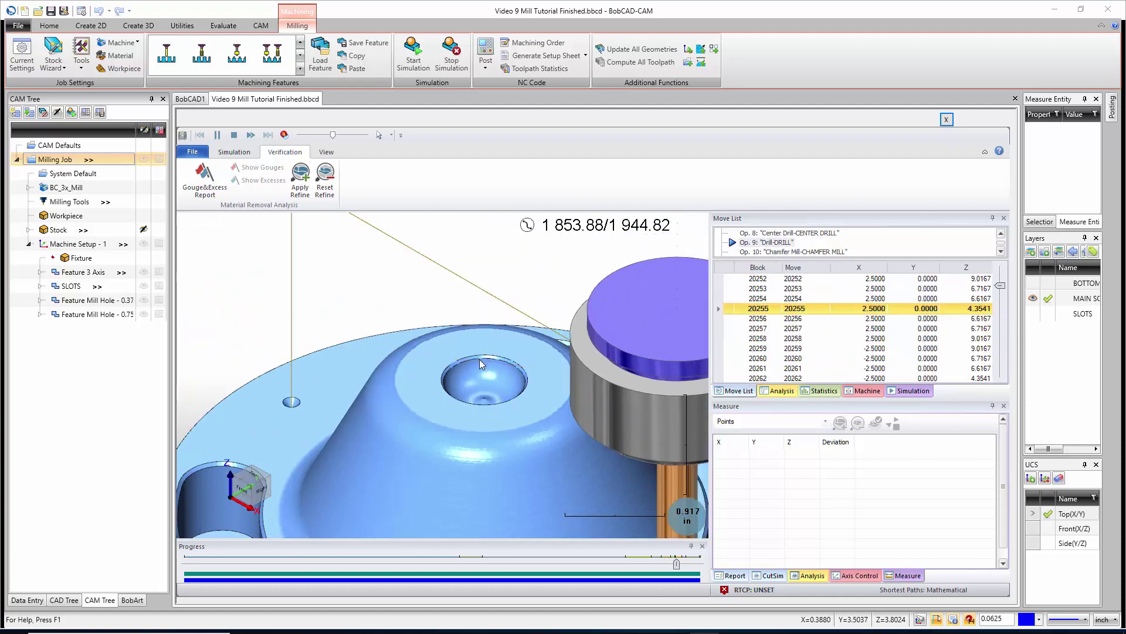
{"action": "left_click_drag", "start_coordinate": [333, 135], "coordinate": [352, 136]}
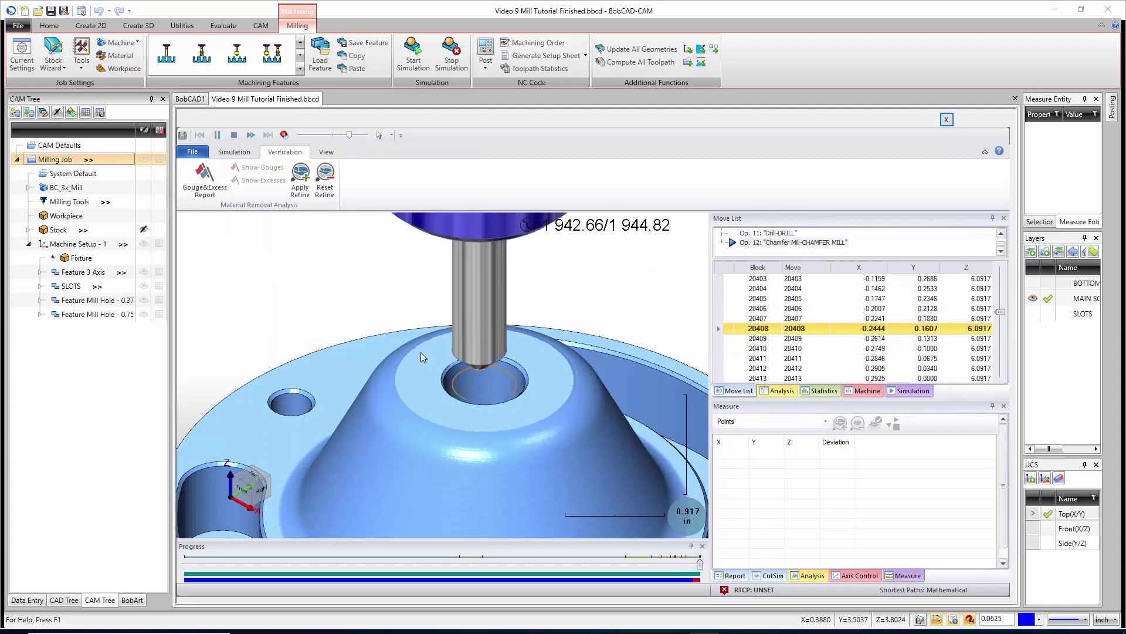
{"action": "scroll", "coordinate": [451, 405], "scroll_direction": "up", "scroll_amount": 5}
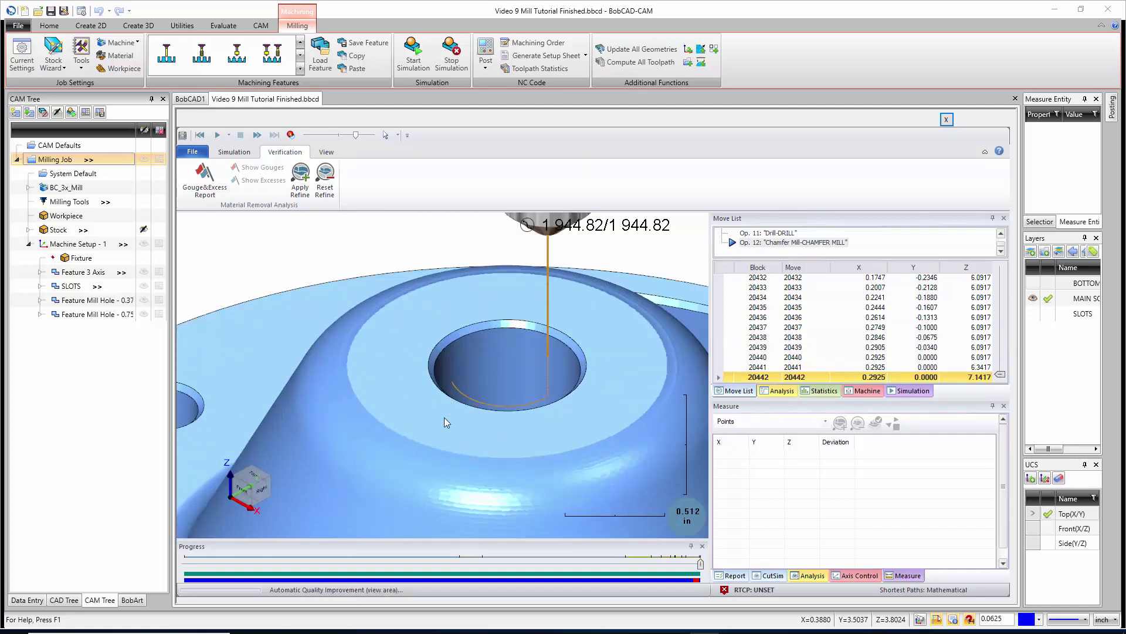
{"action": "scroll", "coordinate": [425, 427], "scroll_direction": "down", "scroll_amount": 5}
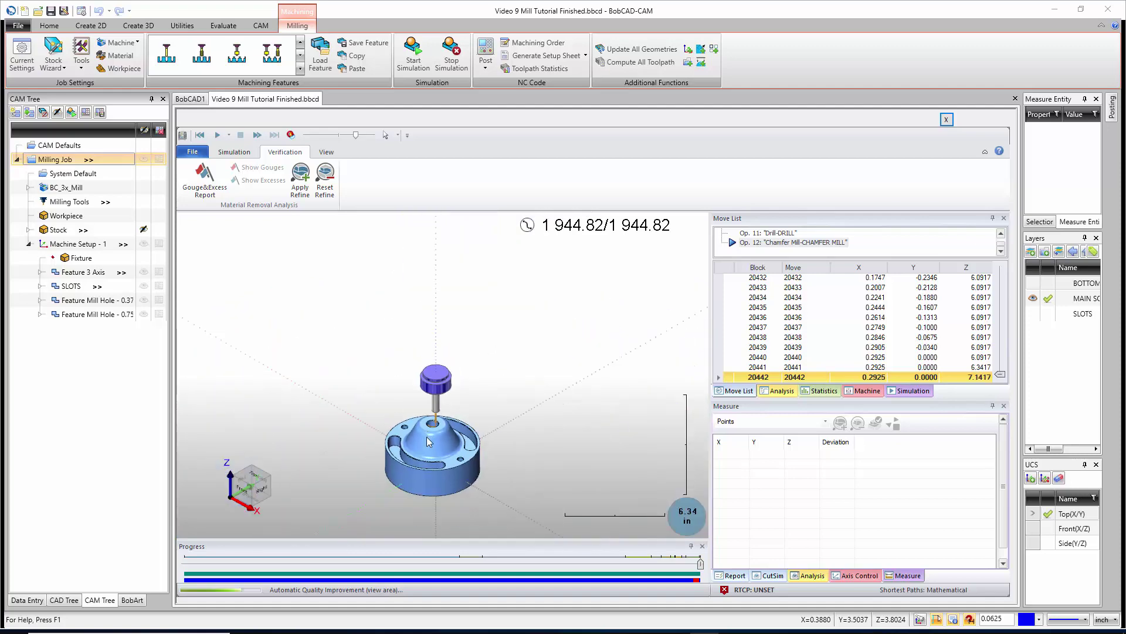
{"action": "scroll", "coordinate": [431, 437], "scroll_direction": "up", "scroll_amount": 4}
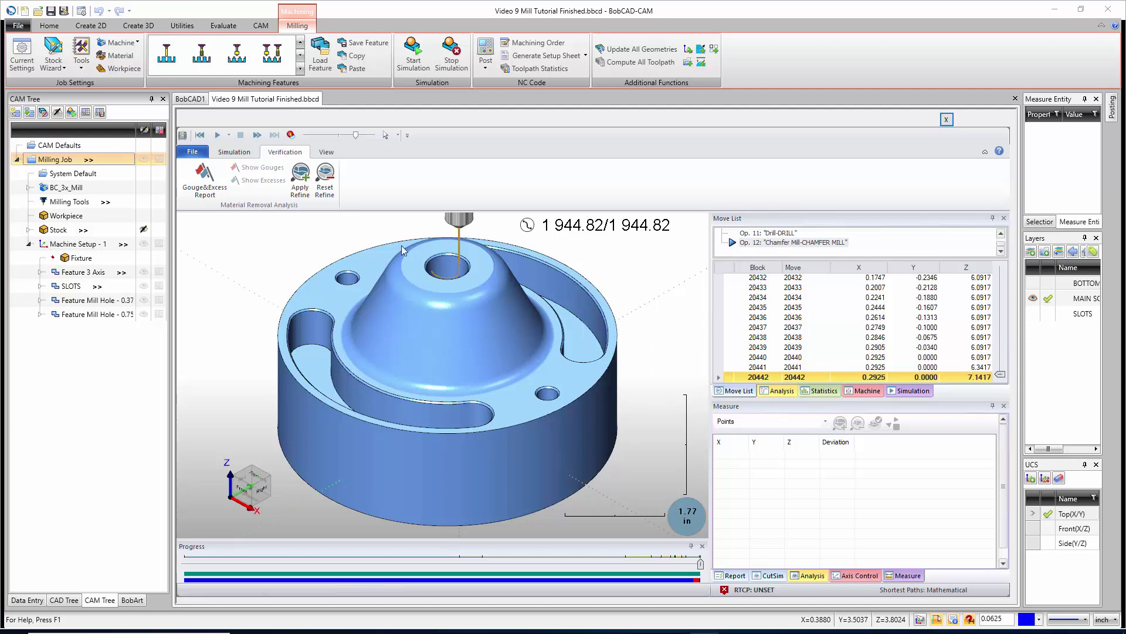
Split the simulation display into four viewports, reframe the second view, and restart from Op 1
{"action": "left_click", "coordinate": [327, 153]}
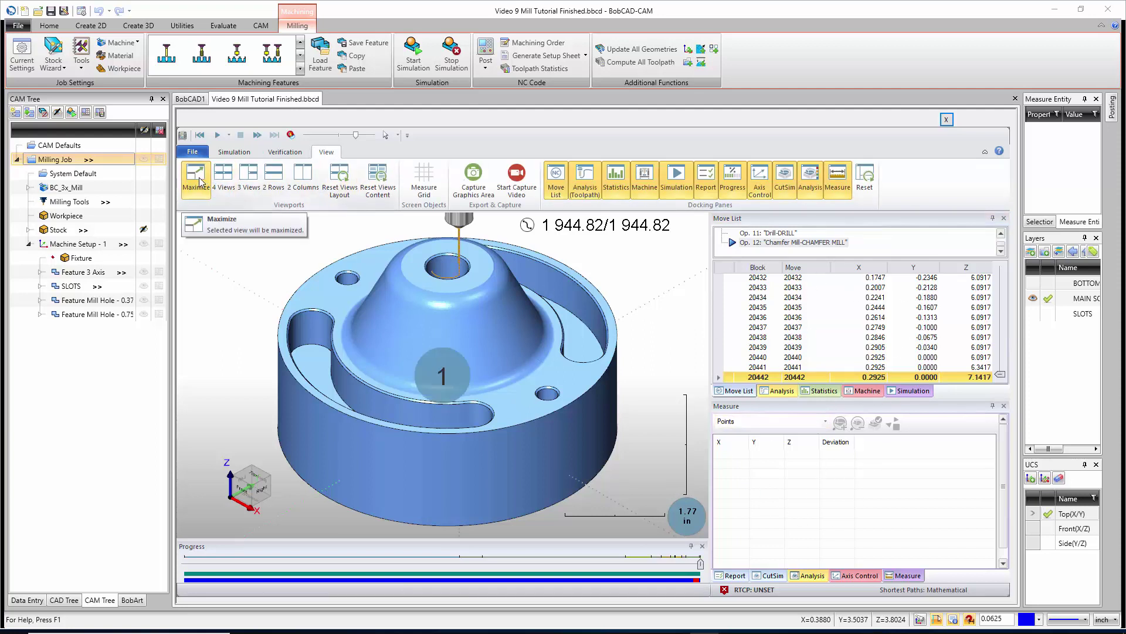
{"action": "left_click", "coordinate": [227, 183]}
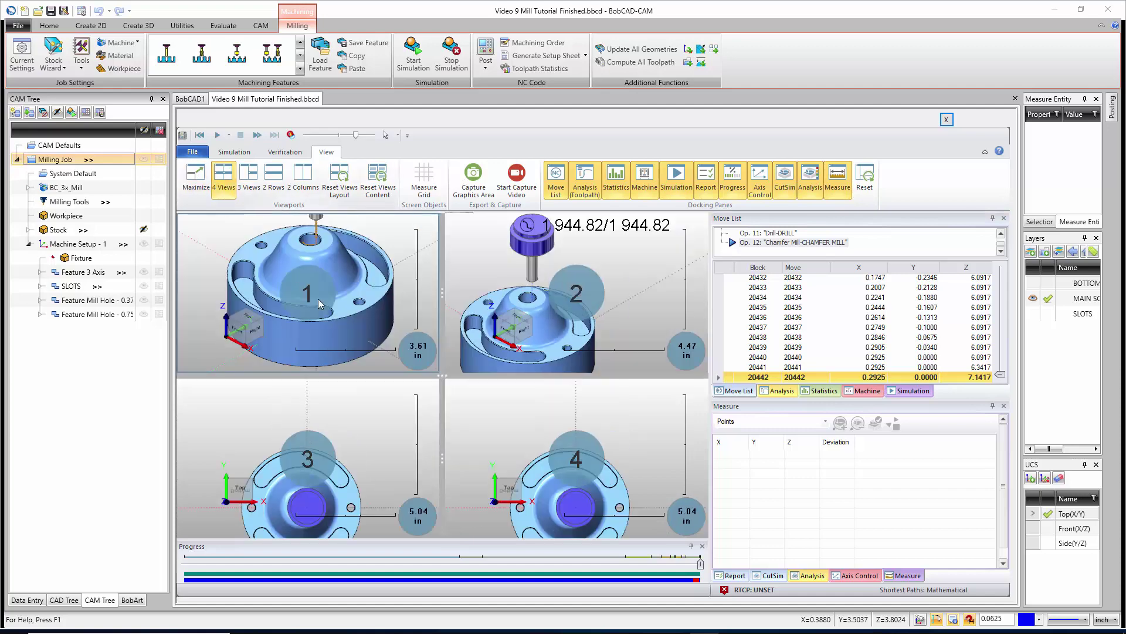
{"action": "scroll", "coordinate": [561, 303], "scroll_direction": "down", "scroll_amount": 2}
{"action": "middle_click_drag", "start_coordinate": [562, 303], "coordinate": [606, 292]}
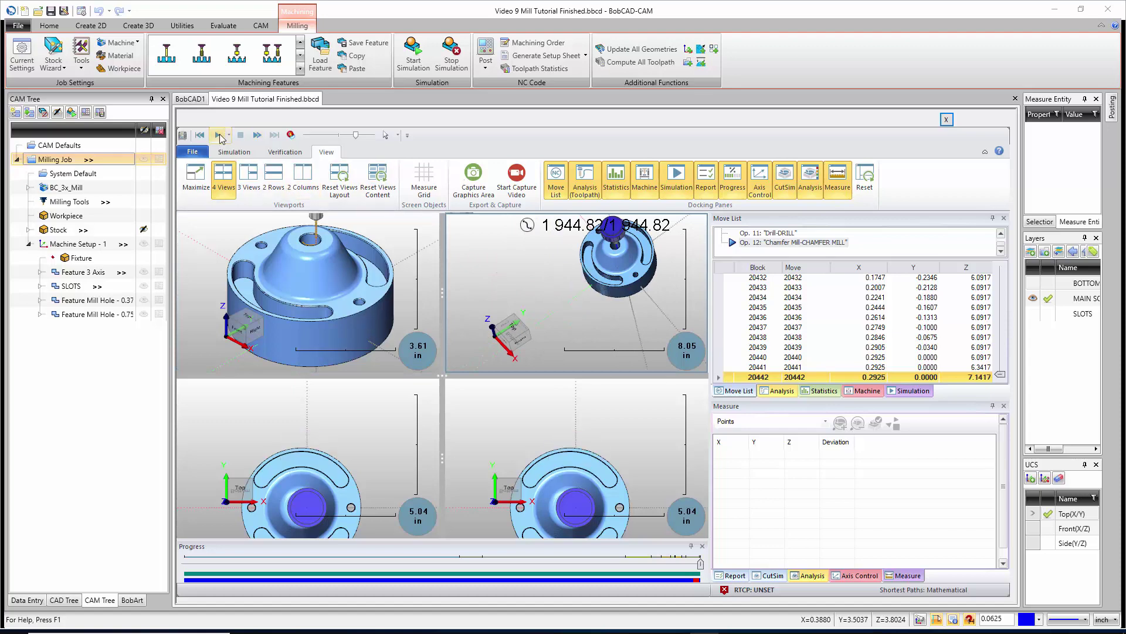
{"action": "left_click", "coordinate": [218, 135]}
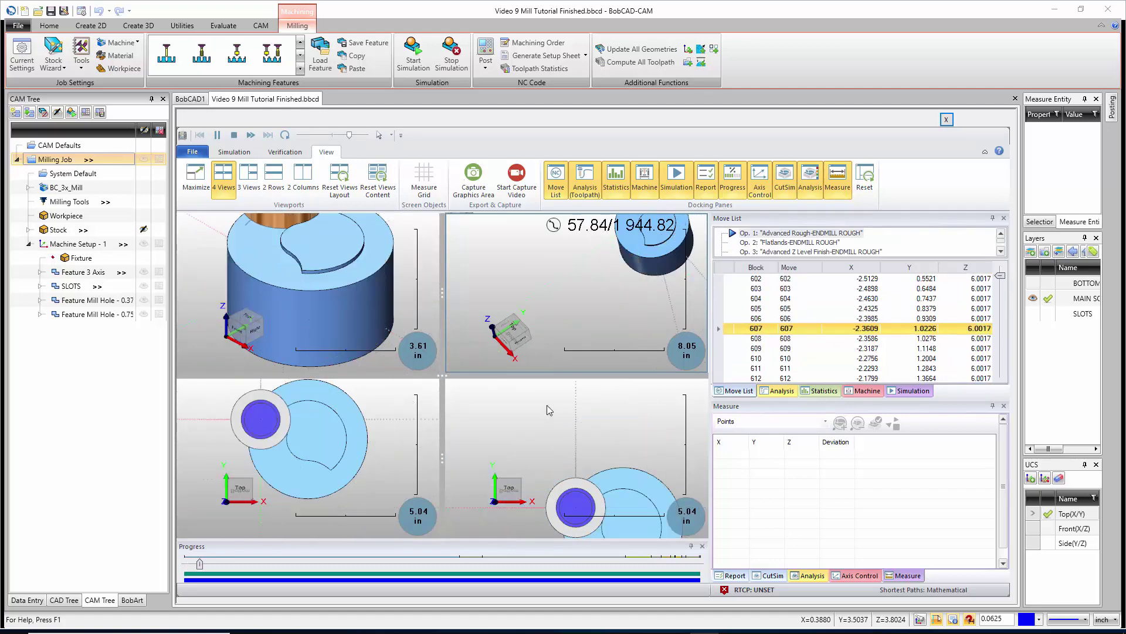
Maximize one simulation view and toggle the Machine definition pane off and back on
{"action": "left_click", "coordinate": [576, 293]}
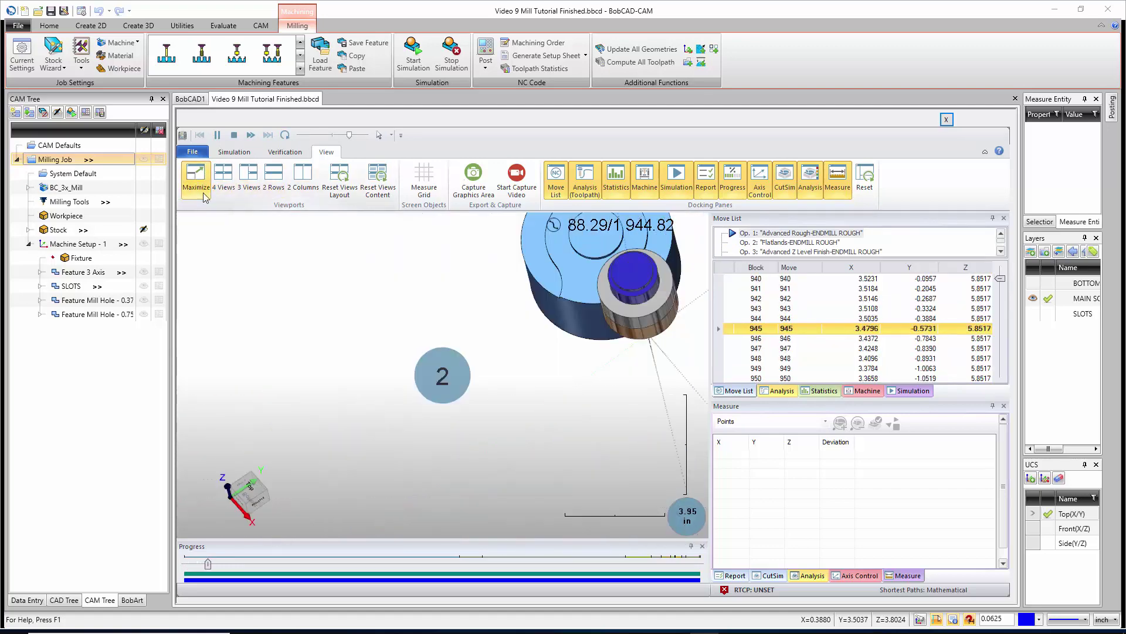
{"action": "scroll", "coordinate": [449, 385], "scroll_direction": "down", "scroll_amount": 3}
{"action": "scroll", "coordinate": [566, 319], "scroll_direction": "up", "scroll_amount": 5}
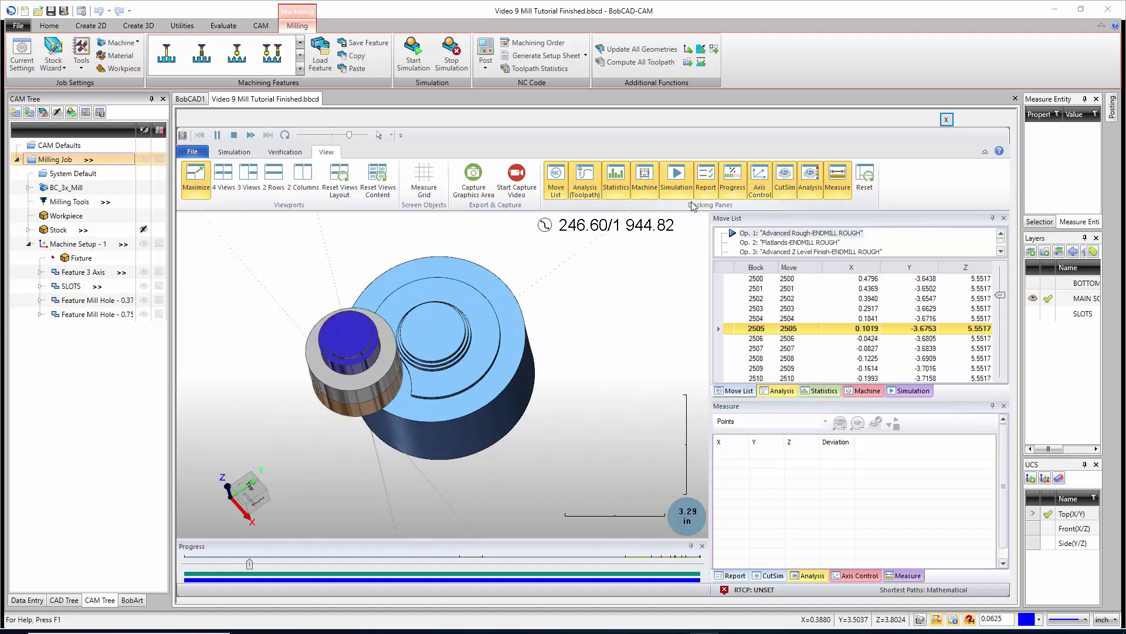
{"action": "left_click", "coordinate": [645, 179]}
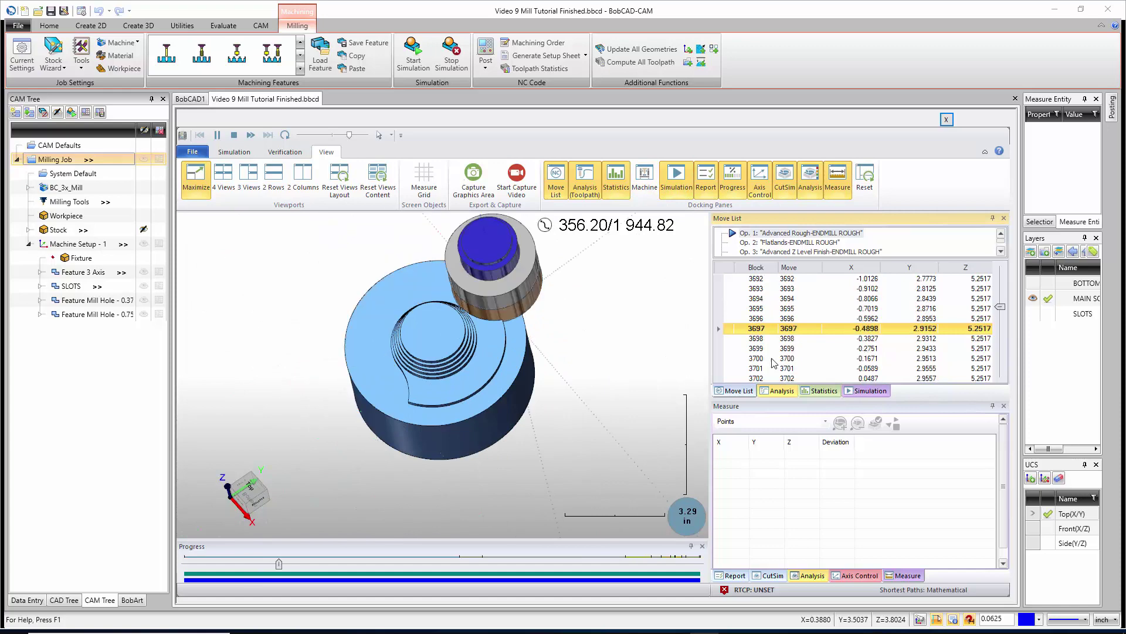
{"action": "left_click", "coordinate": [645, 179]}
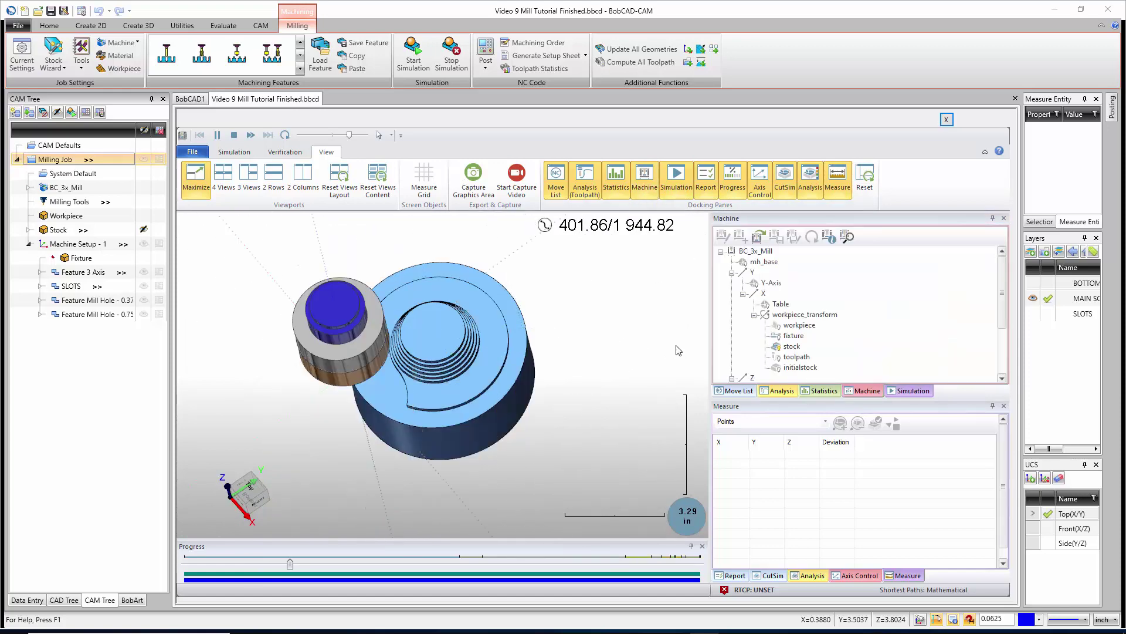
Close the Machine, Simulation, Statistics, Analysis and Move List panes, leaving only Measure
{"action": "left_click", "coordinate": [1004, 218]}
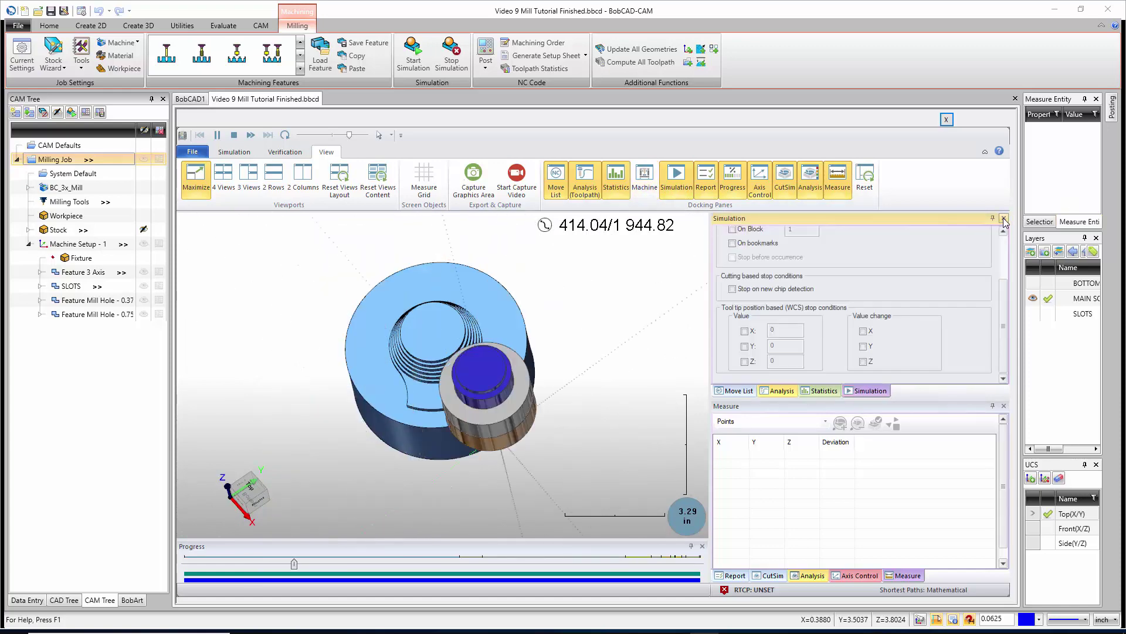
{"action": "left_click", "coordinate": [1004, 218]}
{"action": "left_click", "coordinate": [1003, 218]}
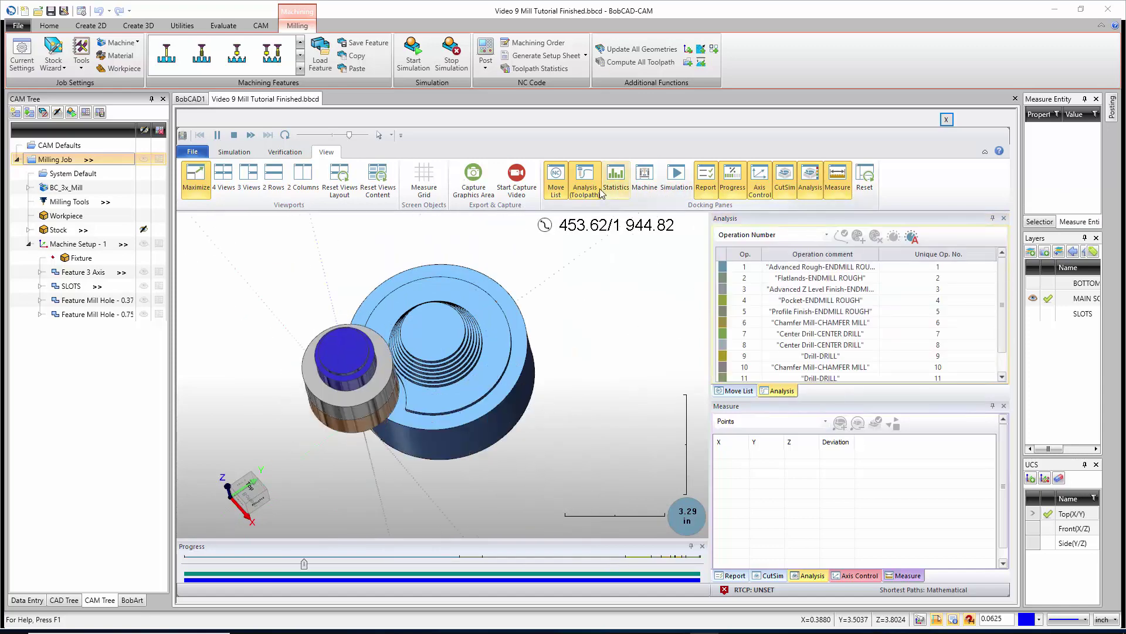
{"action": "left_click", "coordinate": [1004, 219]}
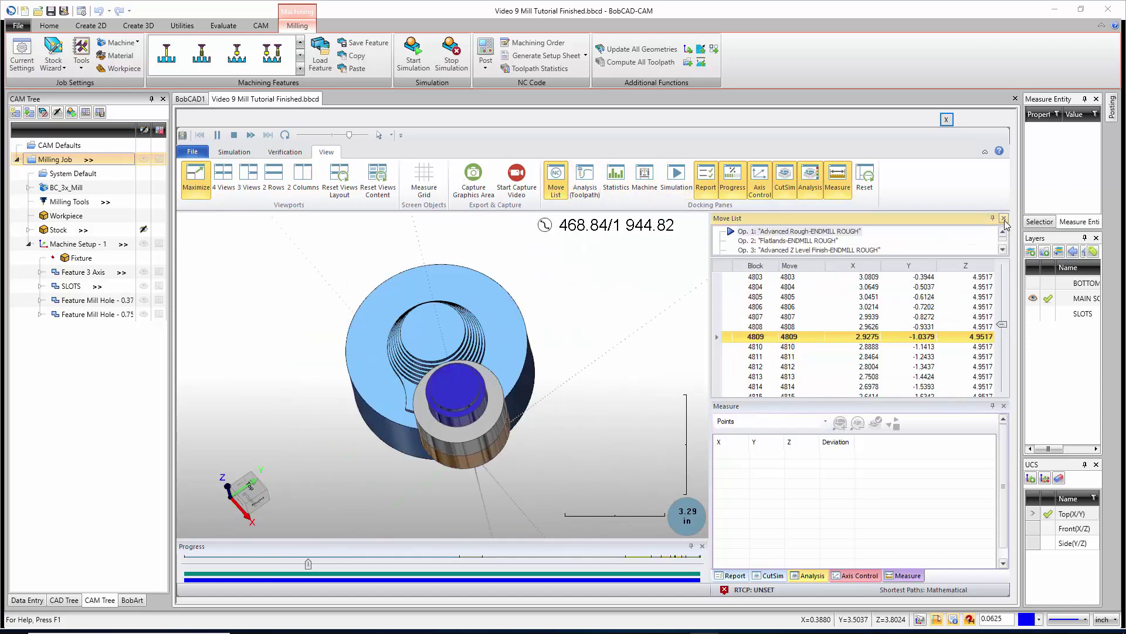
{"action": "left_click", "coordinate": [1003, 218]}
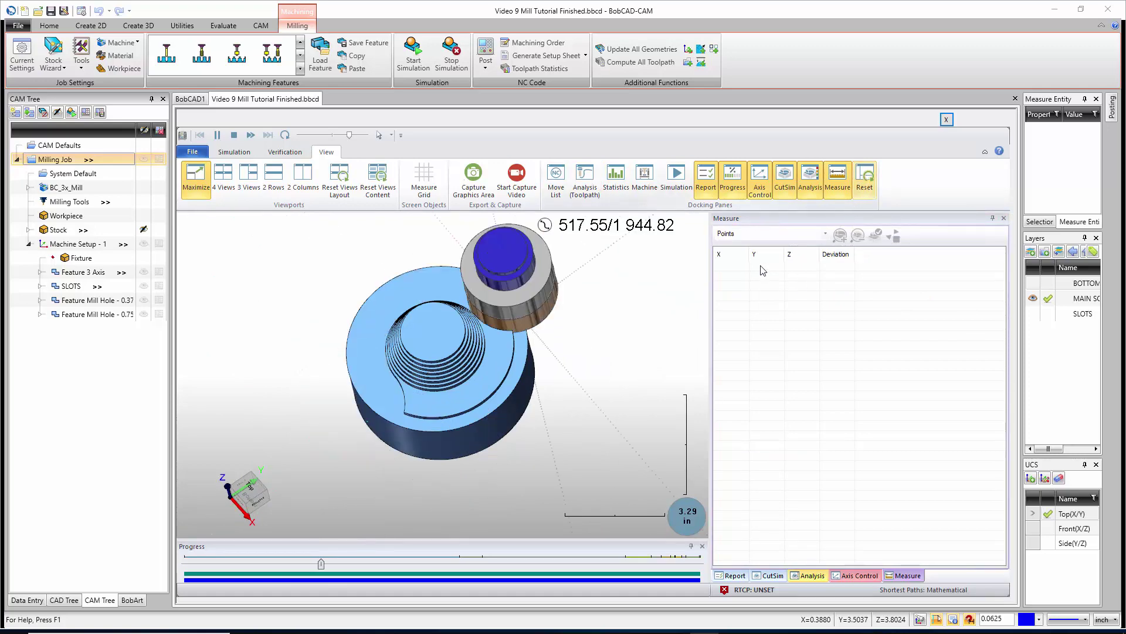
Restore the simulation controls and move list, orbit to a side view, then exit the simulation
{"action": "key", "text": "Escape"}
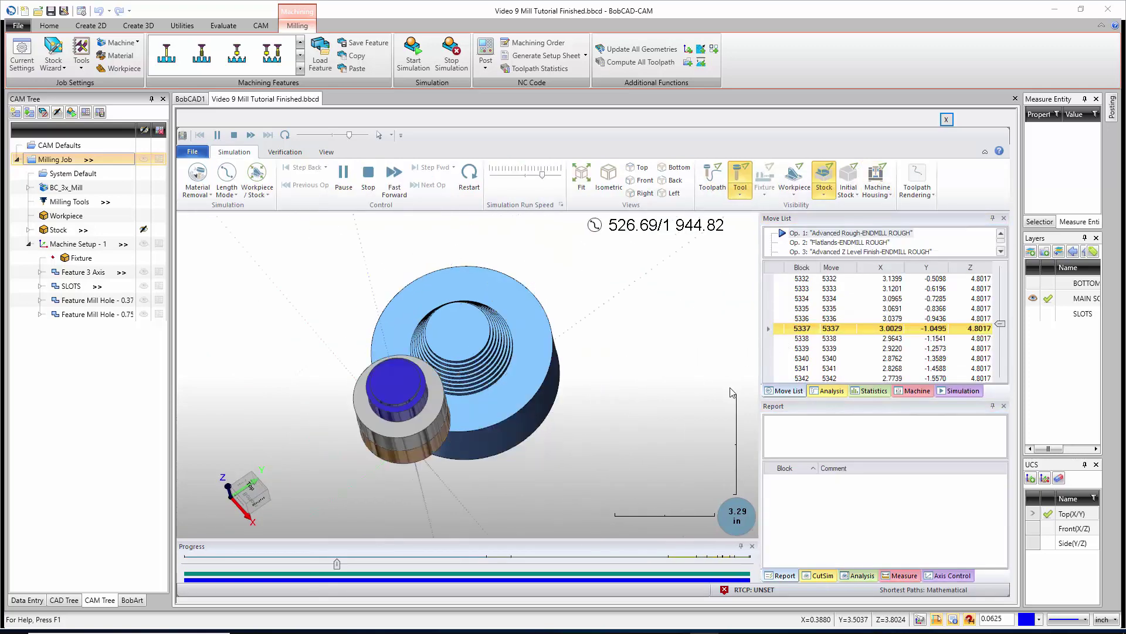
{"action": "middle_click_drag", "start_coordinate": [488, 407], "coordinate": [469, 375]}
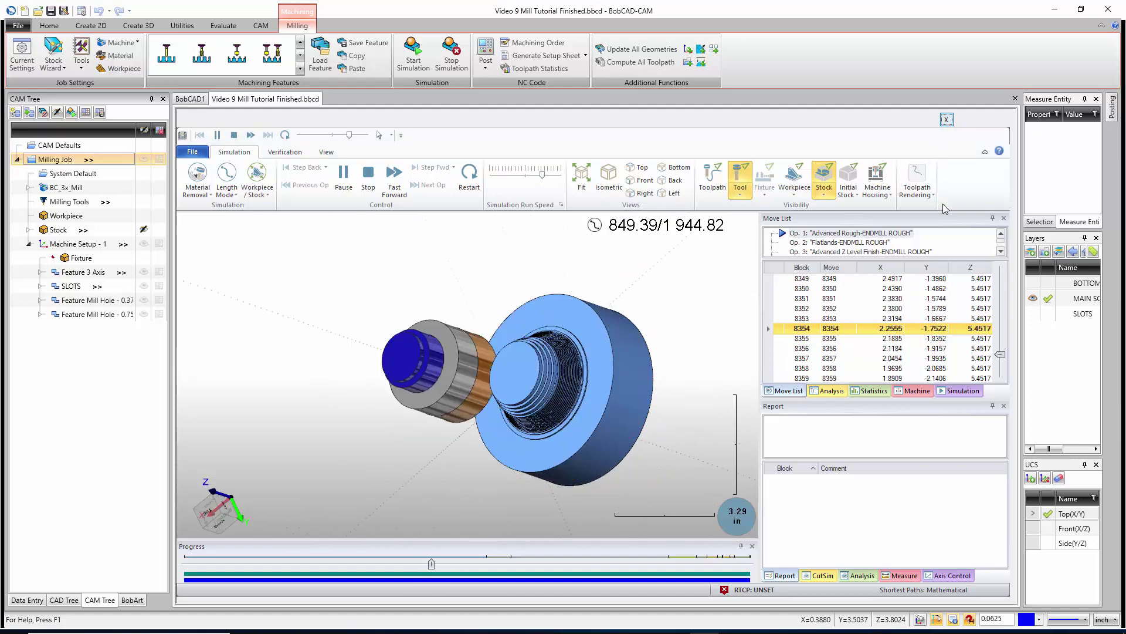
{"action": "key", "text": "Escape"}
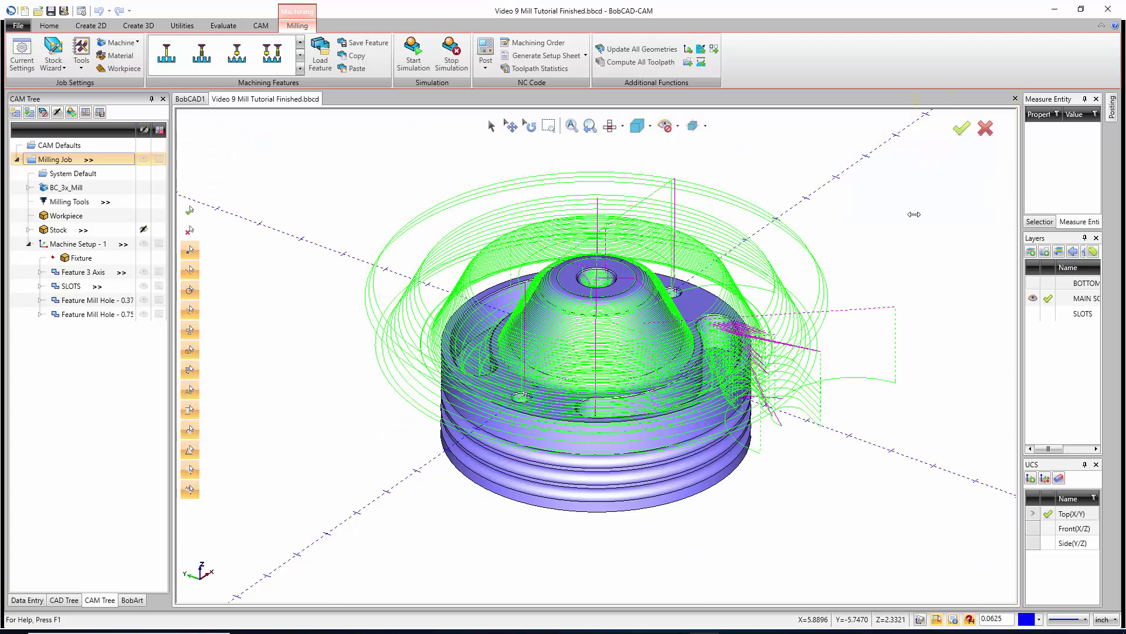
Widen the side docking panels and post the milling job to 3-axis Fanuc G-code
{"action": "left_click_drag", "start_coordinate": [914, 215], "coordinate": [909, 214]}
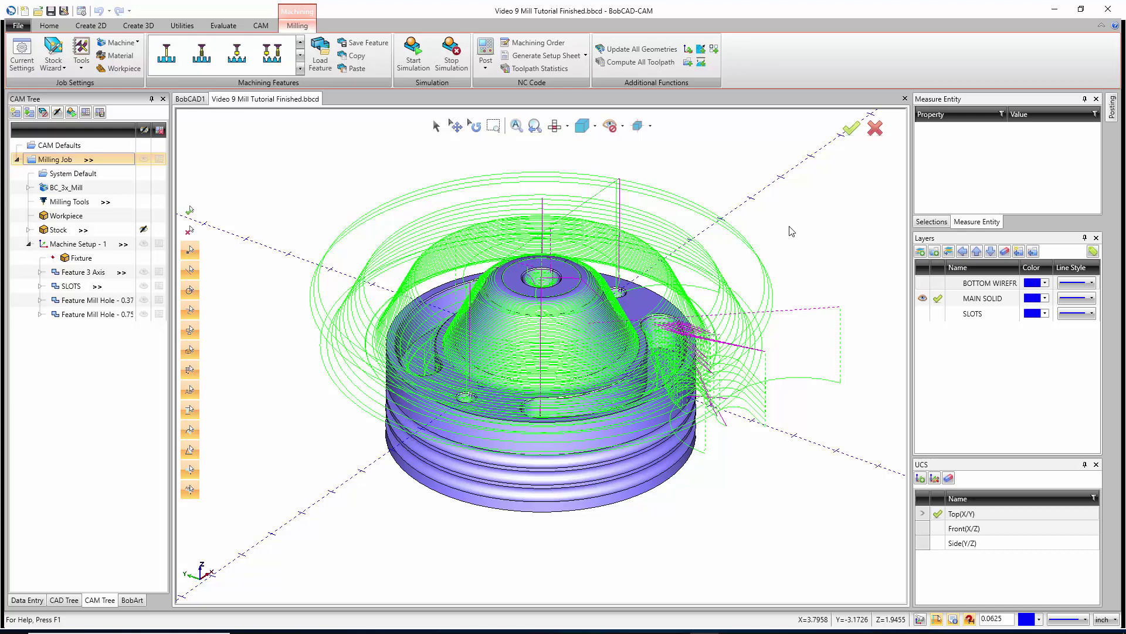
{"action": "left_click", "coordinate": [489, 48]}
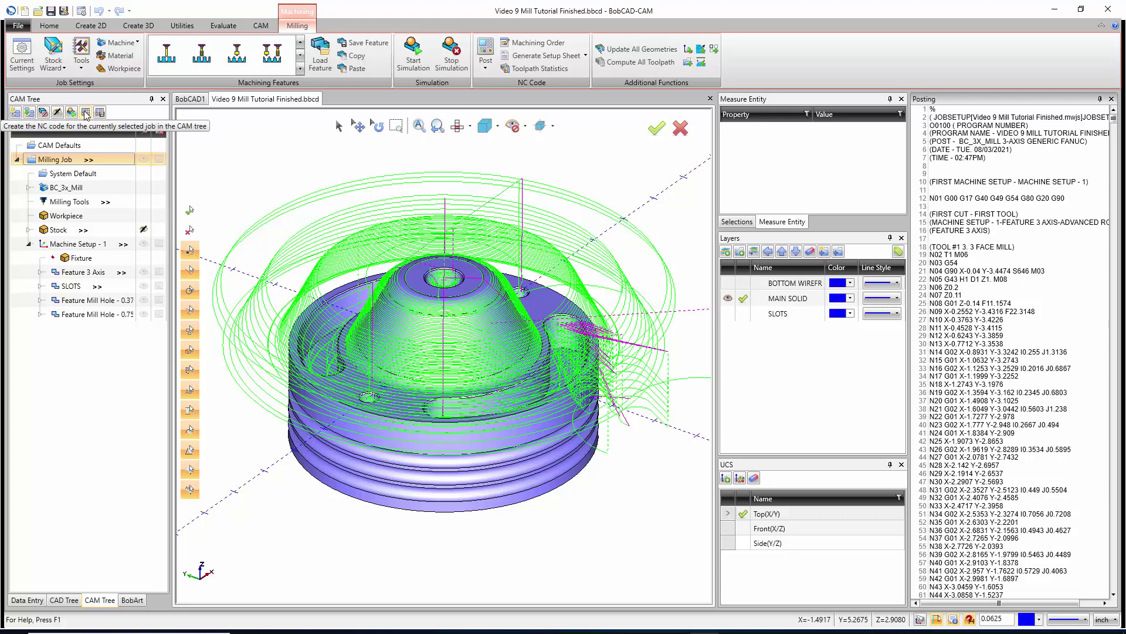
Post the whole Milling Job, then post the Advanced Rough operation on its own
{"action": "right_click", "coordinate": [64, 161]}
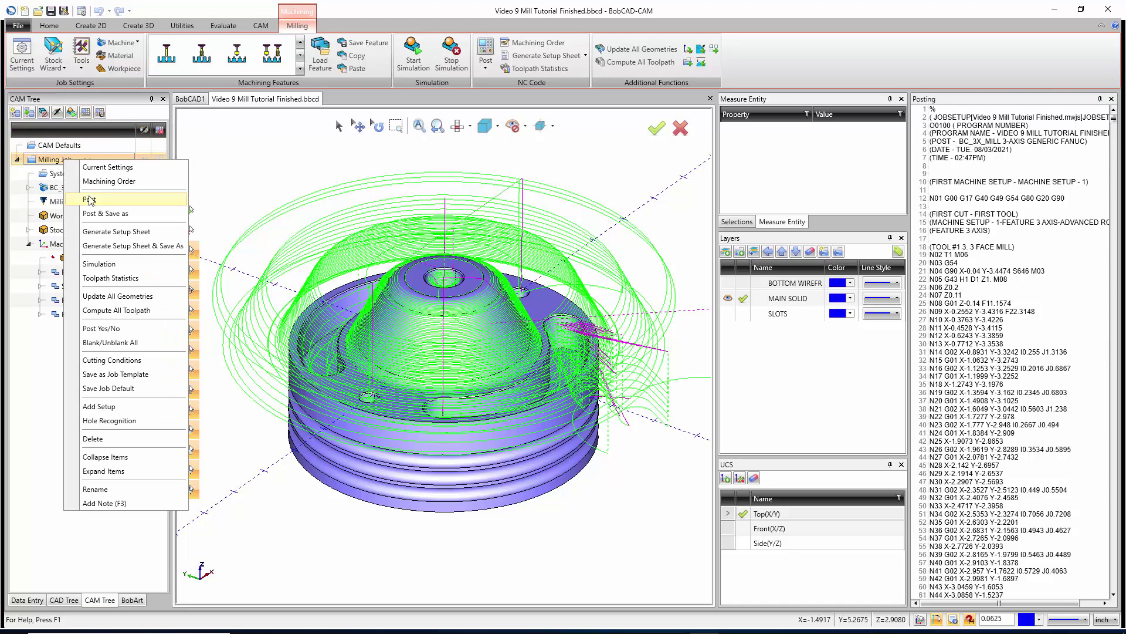
{"action": "left_click", "coordinate": [107, 201]}
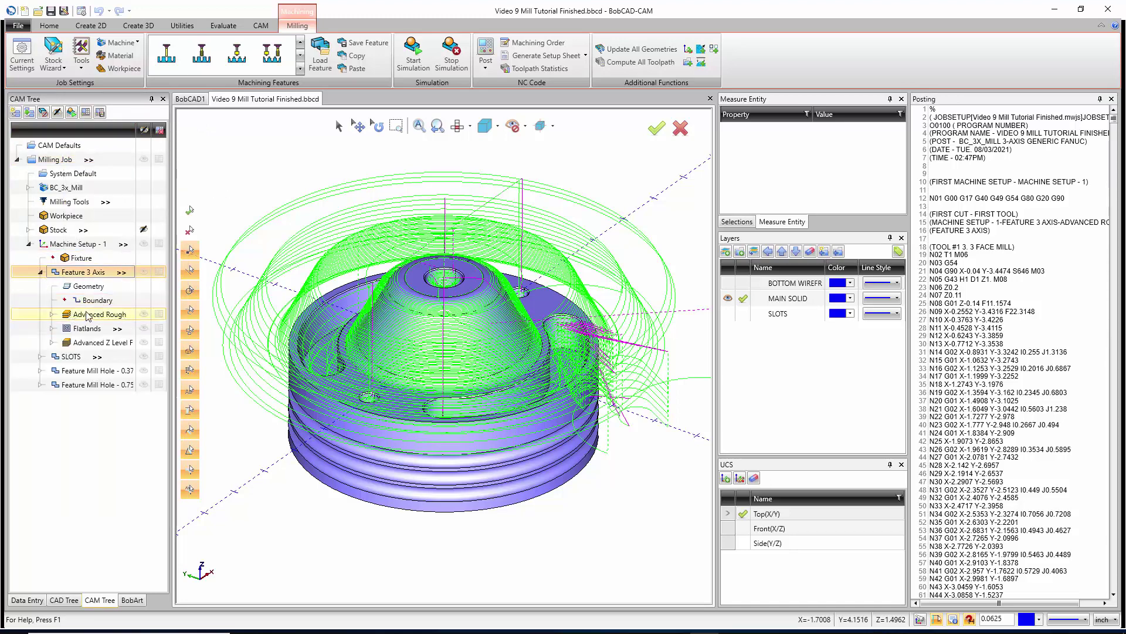
{"action": "right_click", "coordinate": [102, 316]}
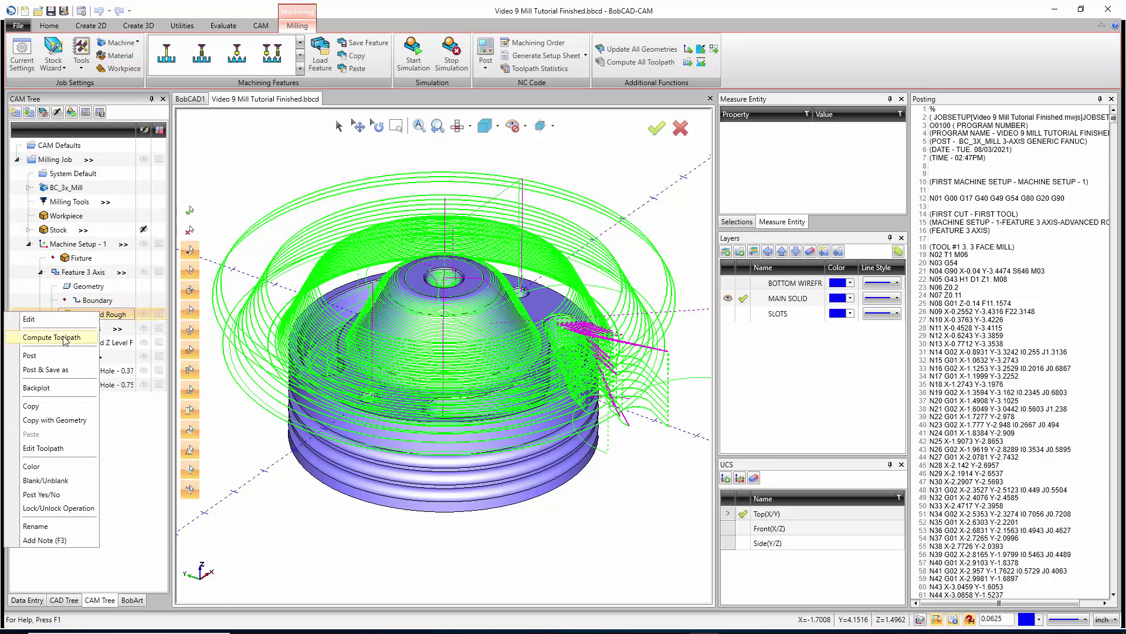
{"action": "left_click", "coordinate": [30, 356]}
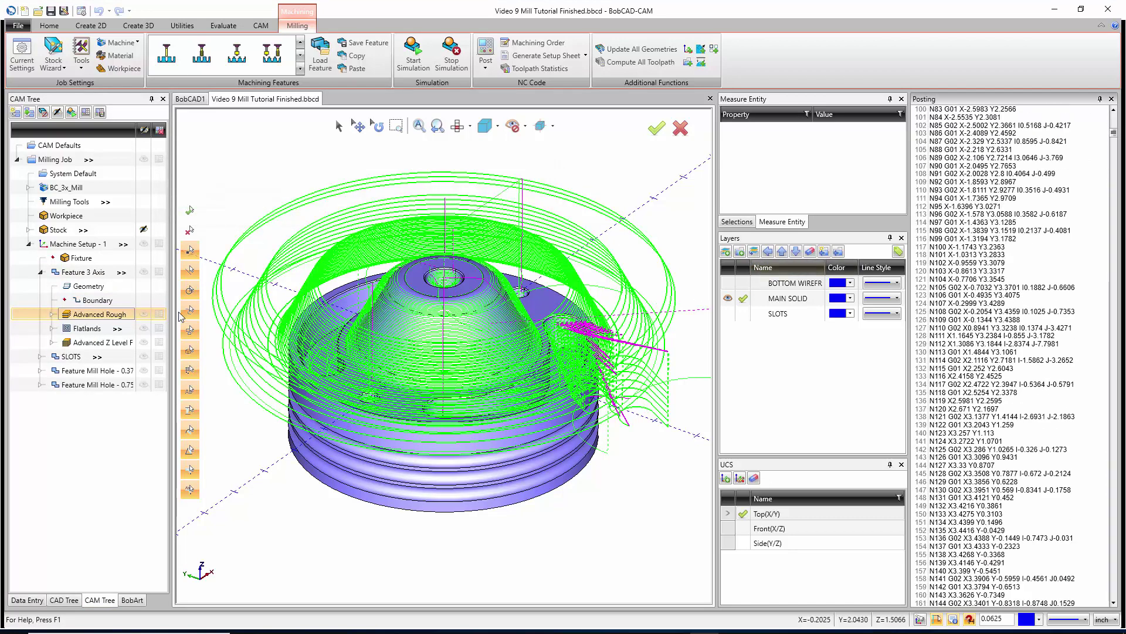
Post only the 0.3750 mill-hole's Chamfer Mill operation and collapse the expanded tree branches
{"action": "left_click", "coordinate": [40, 370]}
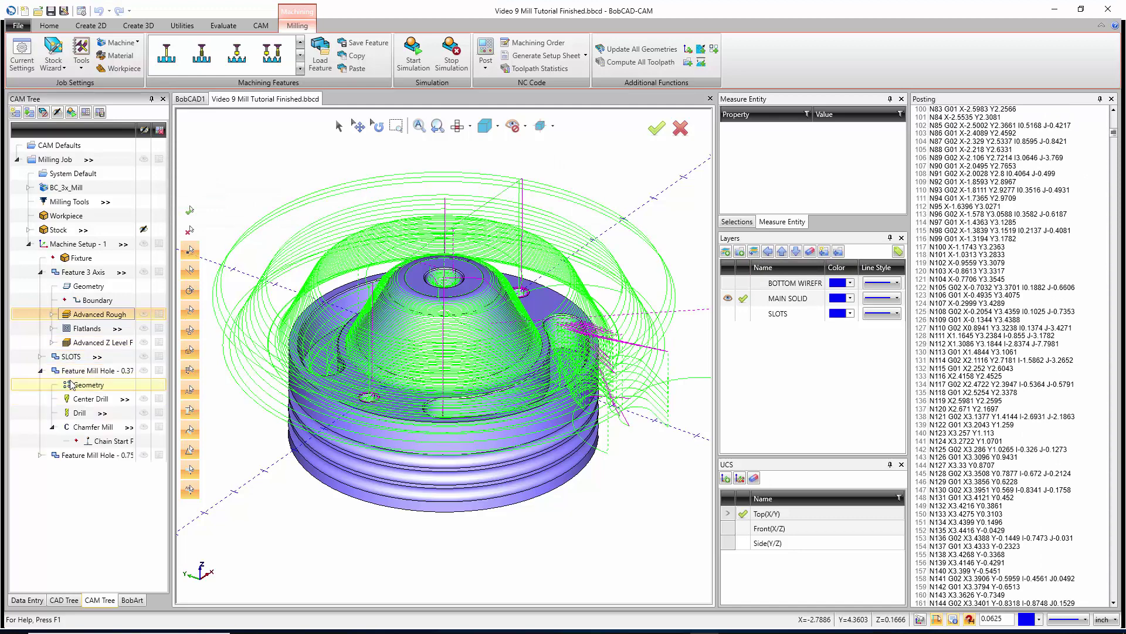
{"action": "right_click", "coordinate": [86, 431]}
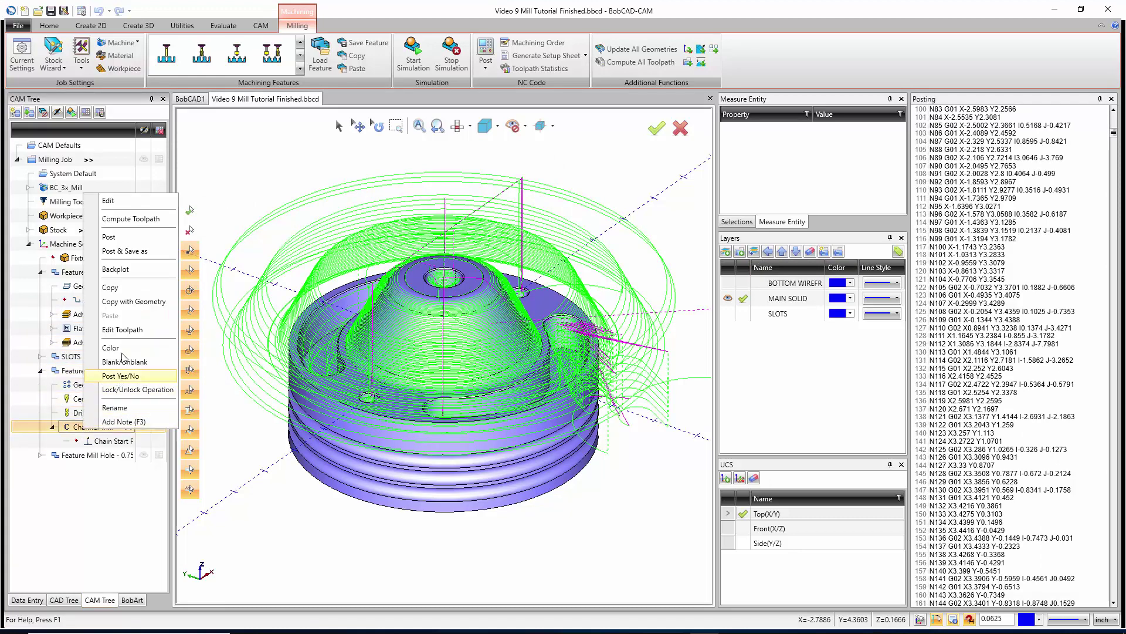
{"action": "left_click", "coordinate": [109, 236]}
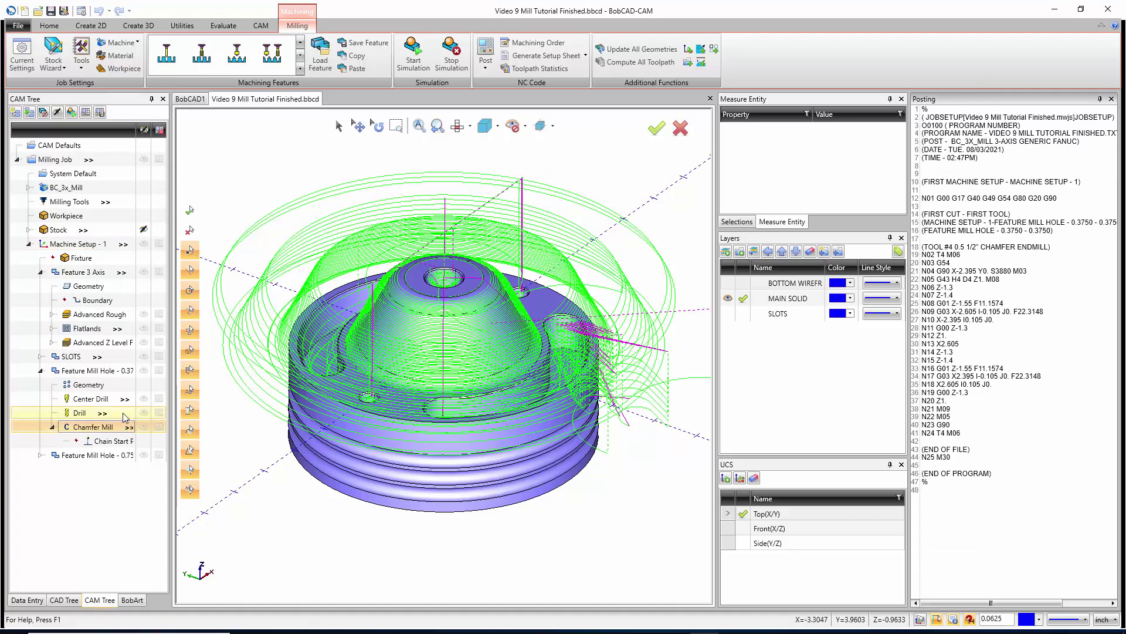
{"action": "left_click", "coordinate": [40, 371]}
{"action": "left_click", "coordinate": [41, 273]}
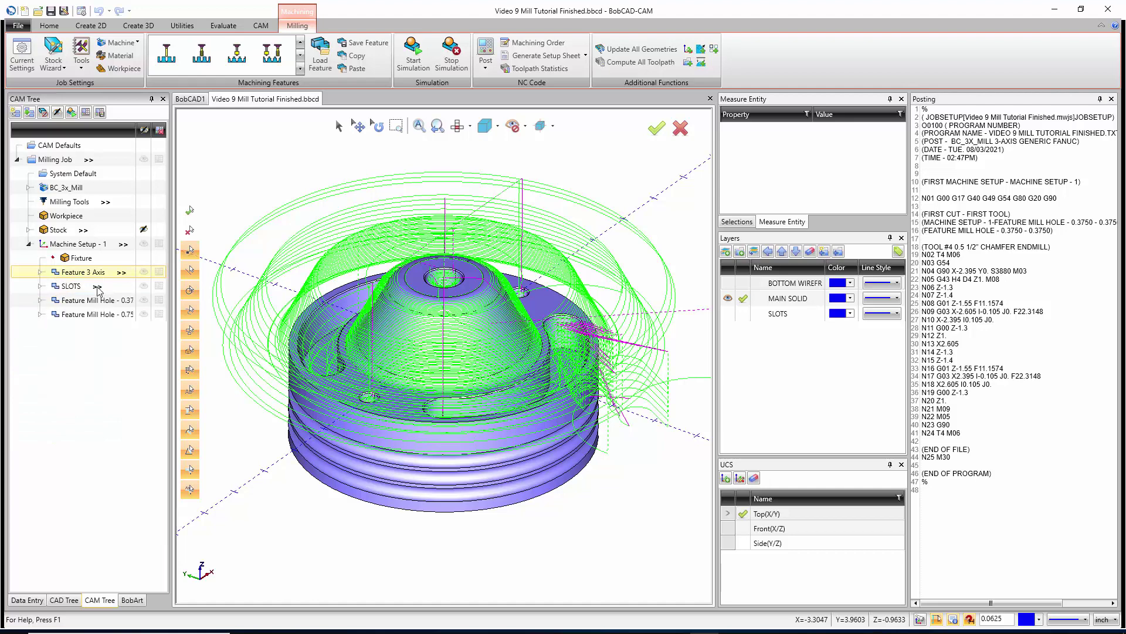
Repost the whole milling job and save the program as an NC Files (*.txt) file in V34 GS Part Files
{"action": "left_click", "coordinate": [486, 48]}
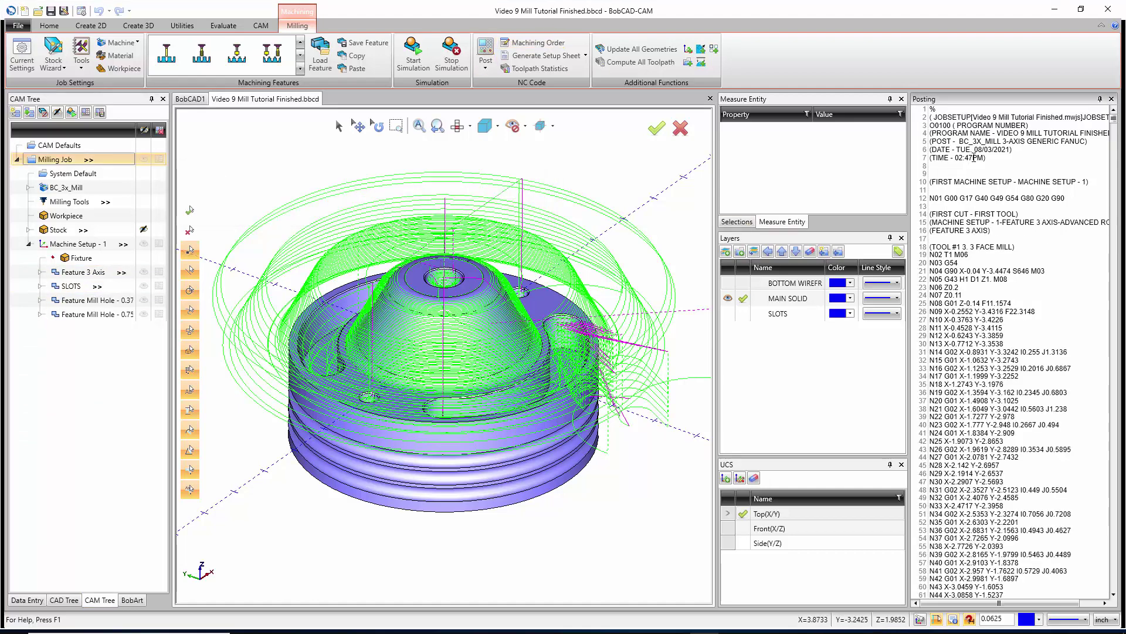
{"action": "right_click", "coordinate": [952, 189]}
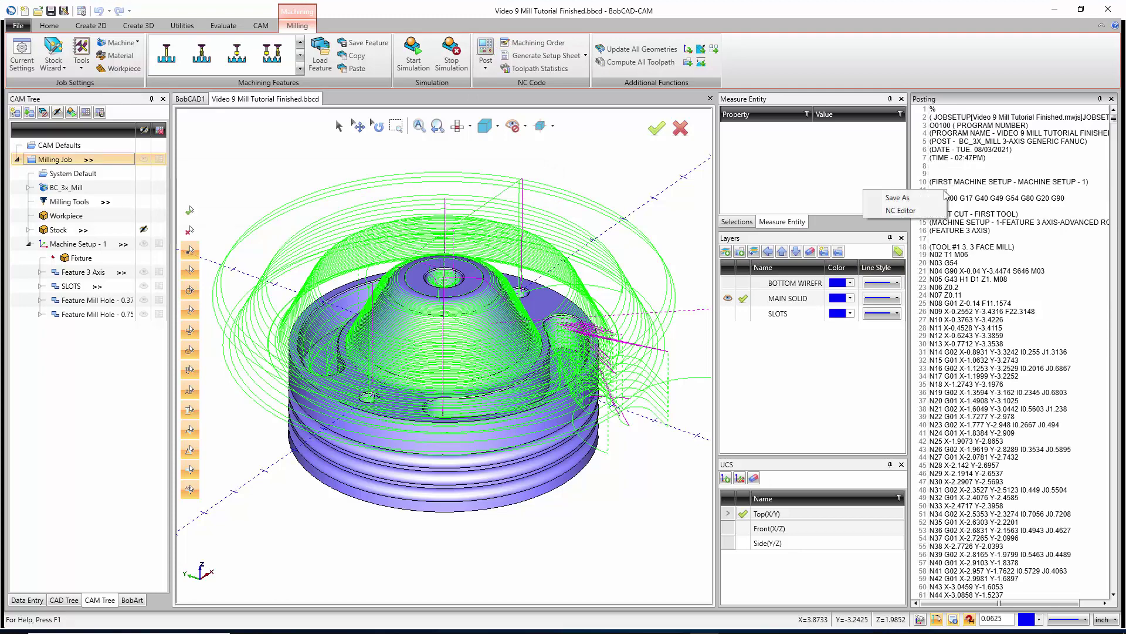
{"action": "left_click", "coordinate": [897, 197]}
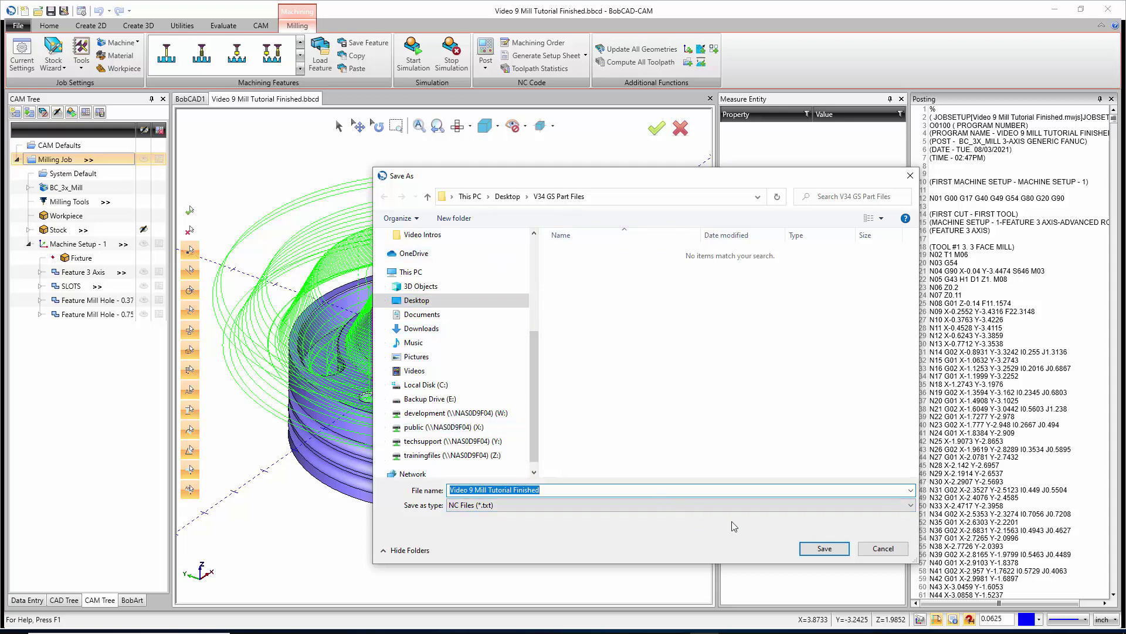
{"action": "left_click", "coordinate": [884, 549]}
{"action": "right_click", "coordinate": [971, 232]}
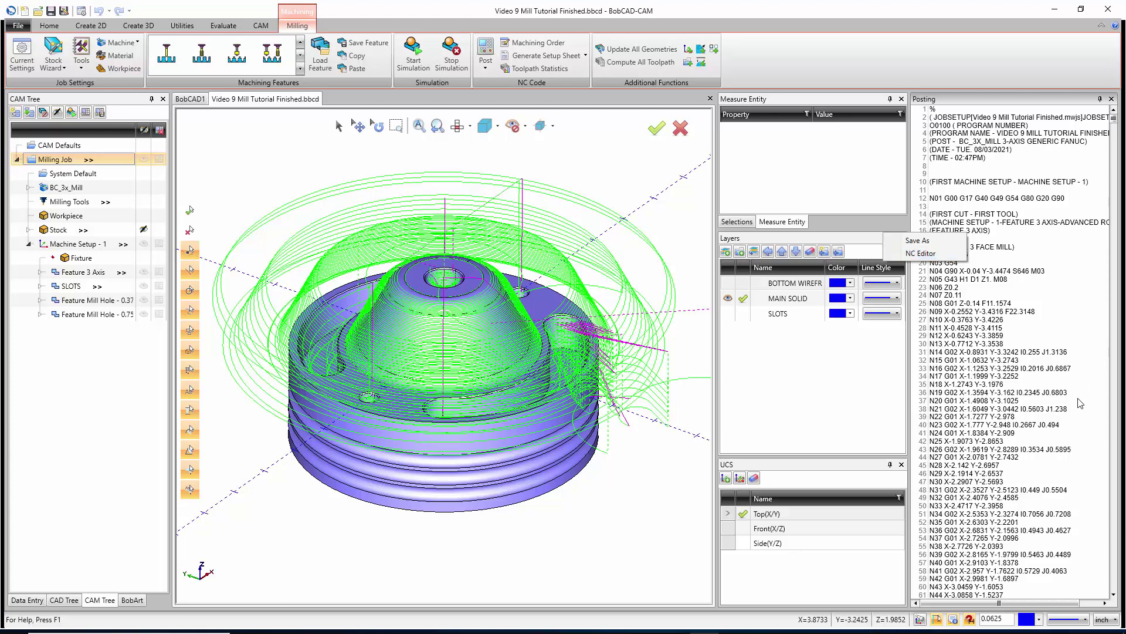
Regenerate the full job's program with a 02:48PM header, then view the Post & Save as option
{"action": "left_click", "coordinate": [972, 304]}
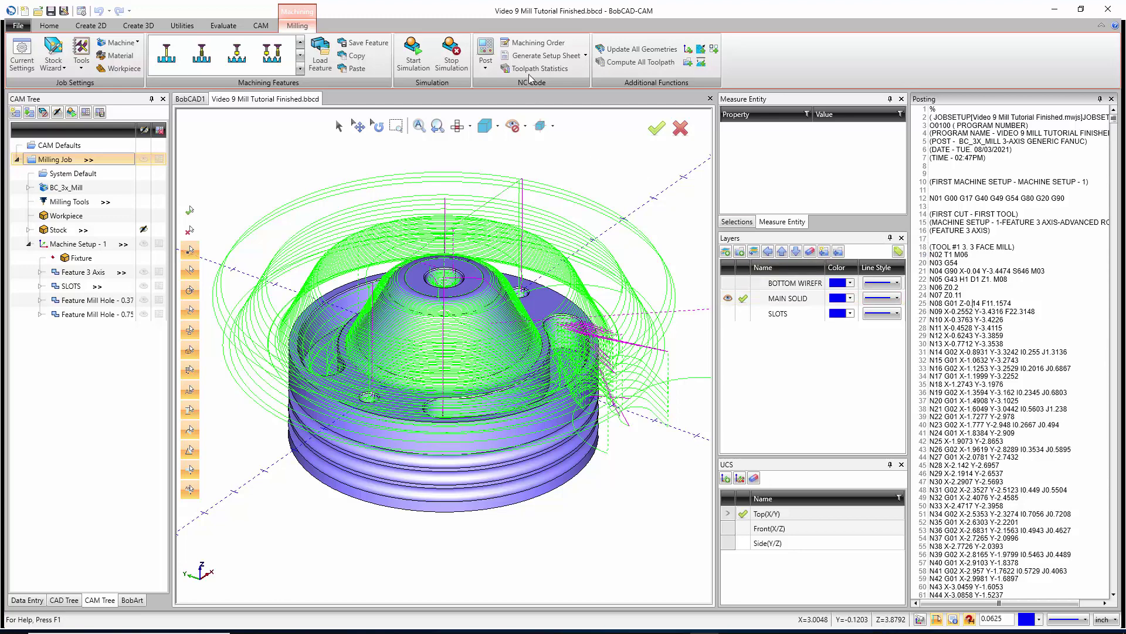
{"action": "left_click", "coordinate": [486, 52]}
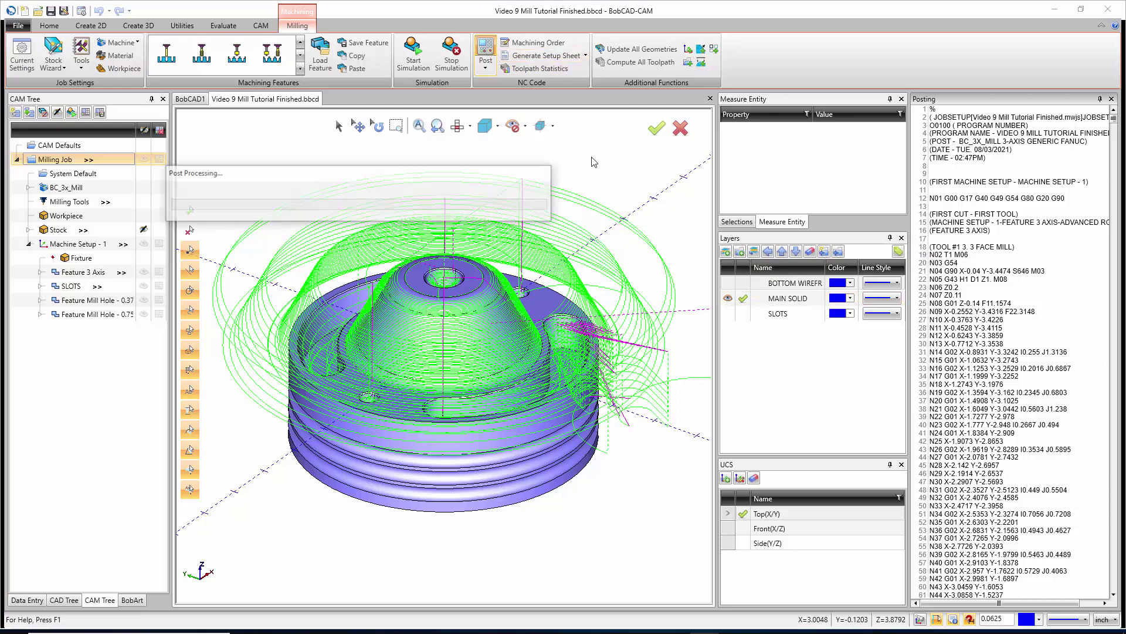
{"action": "right_click", "coordinate": [960, 203]}
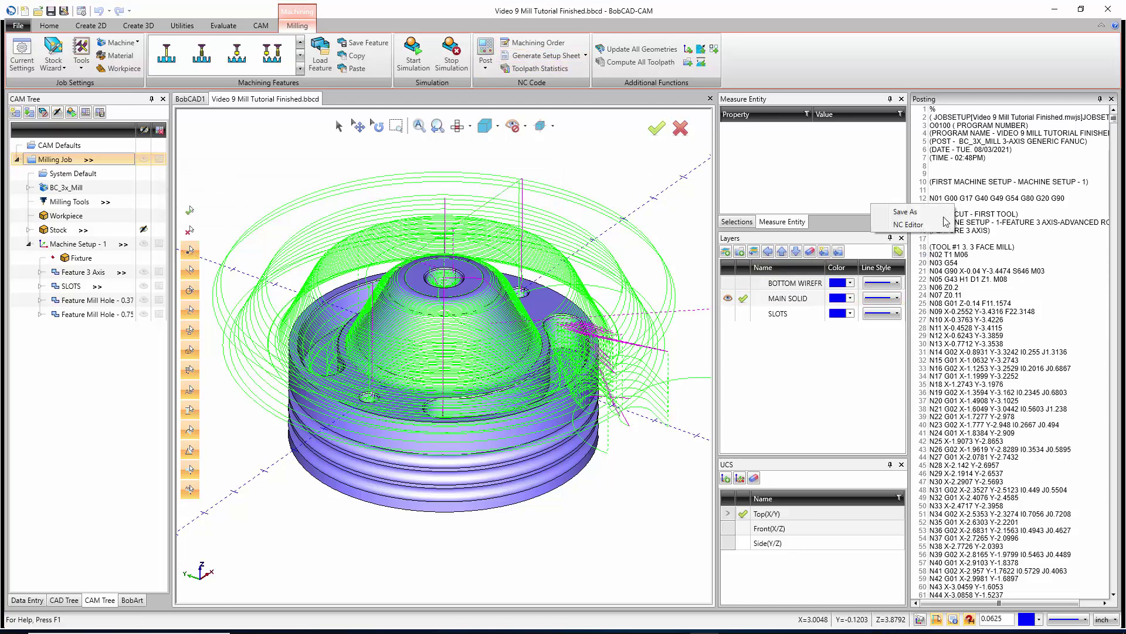
{"action": "left_click", "coordinate": [661, 224]}
{"action": "left_click", "coordinate": [485, 69]}
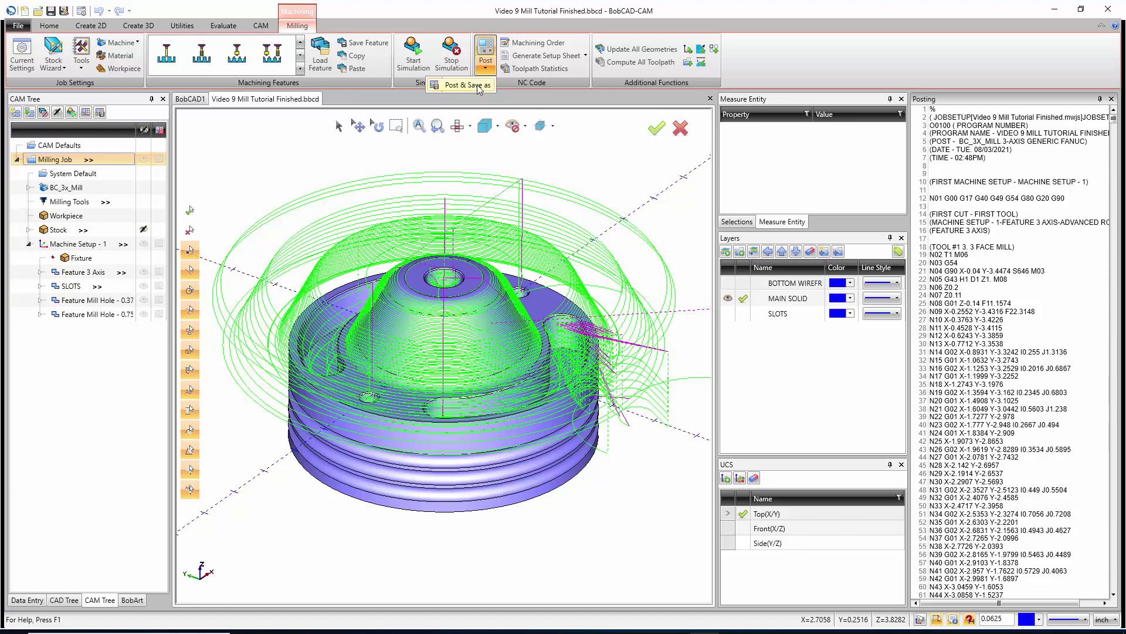
{"action": "left_click", "coordinate": [560, 149]}
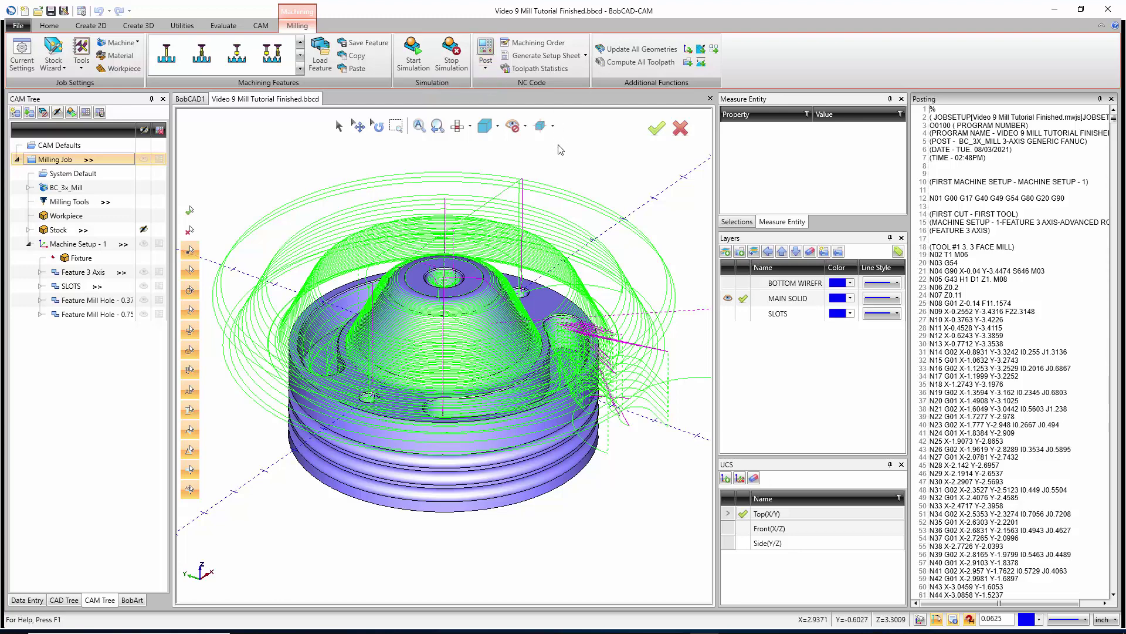